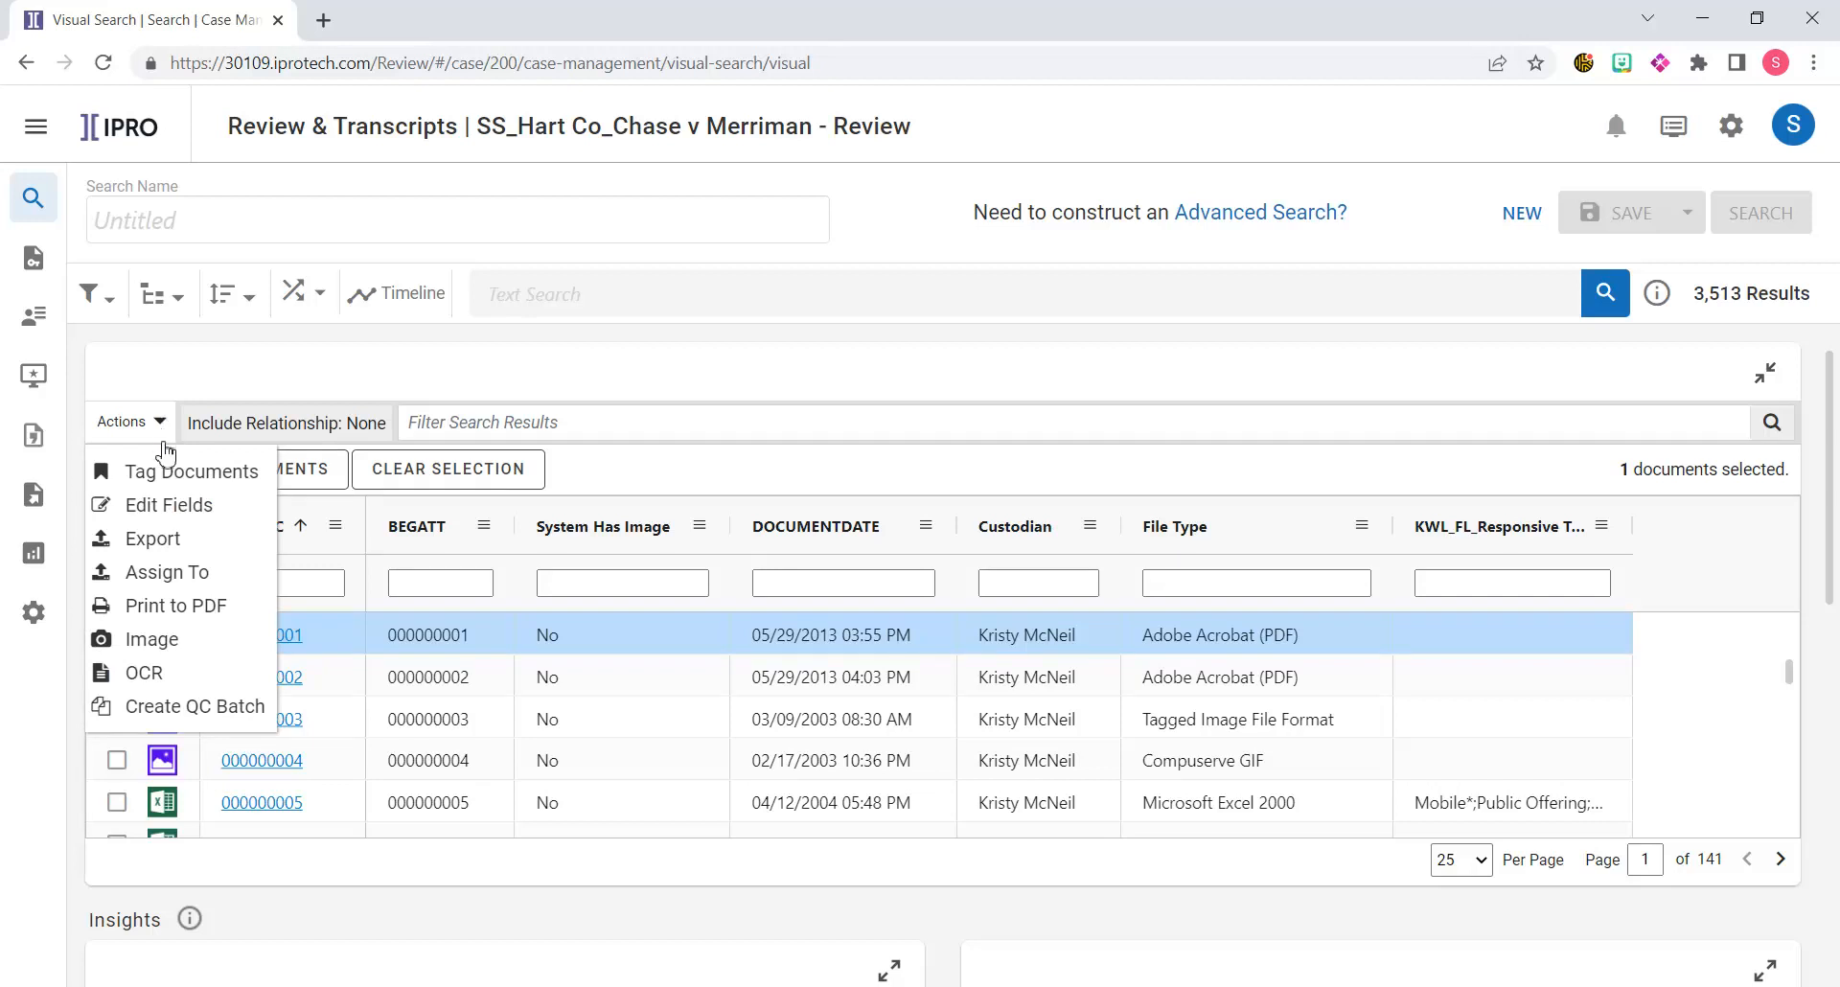
Tag the selected document as Responsive under Responsiveness and apply the mass action
left_click(166, 473)
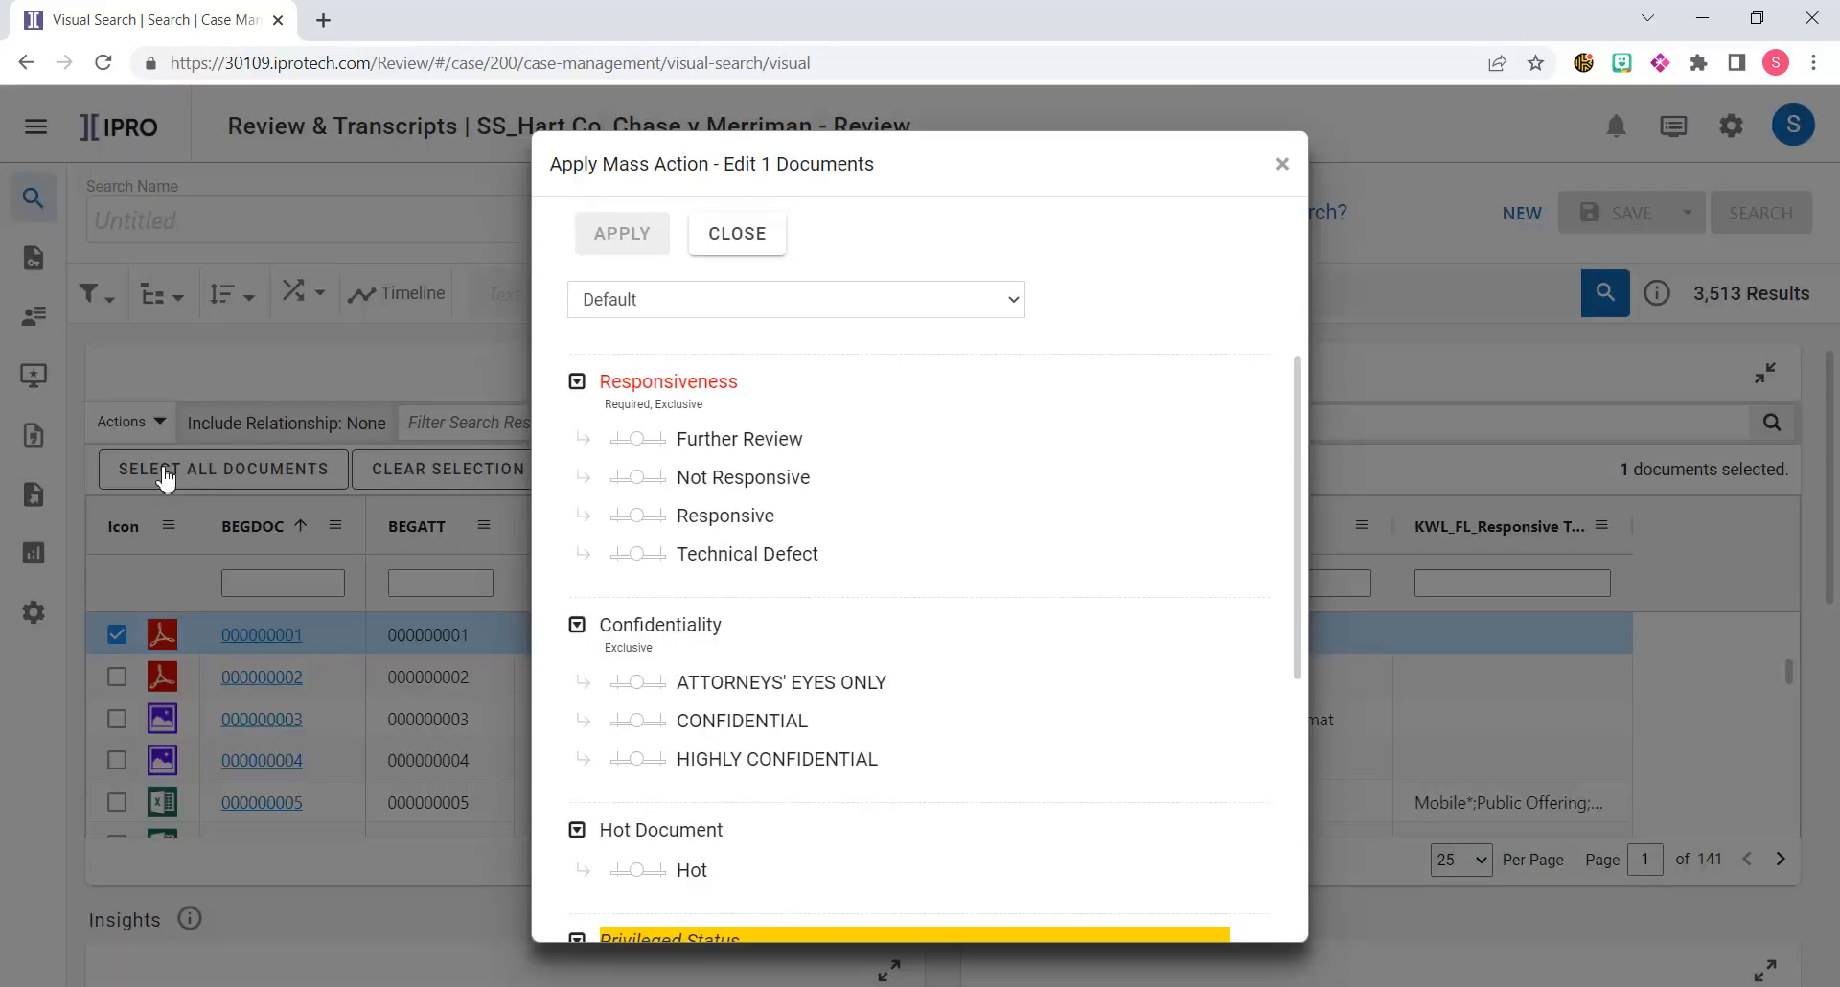
left_click(640, 516)
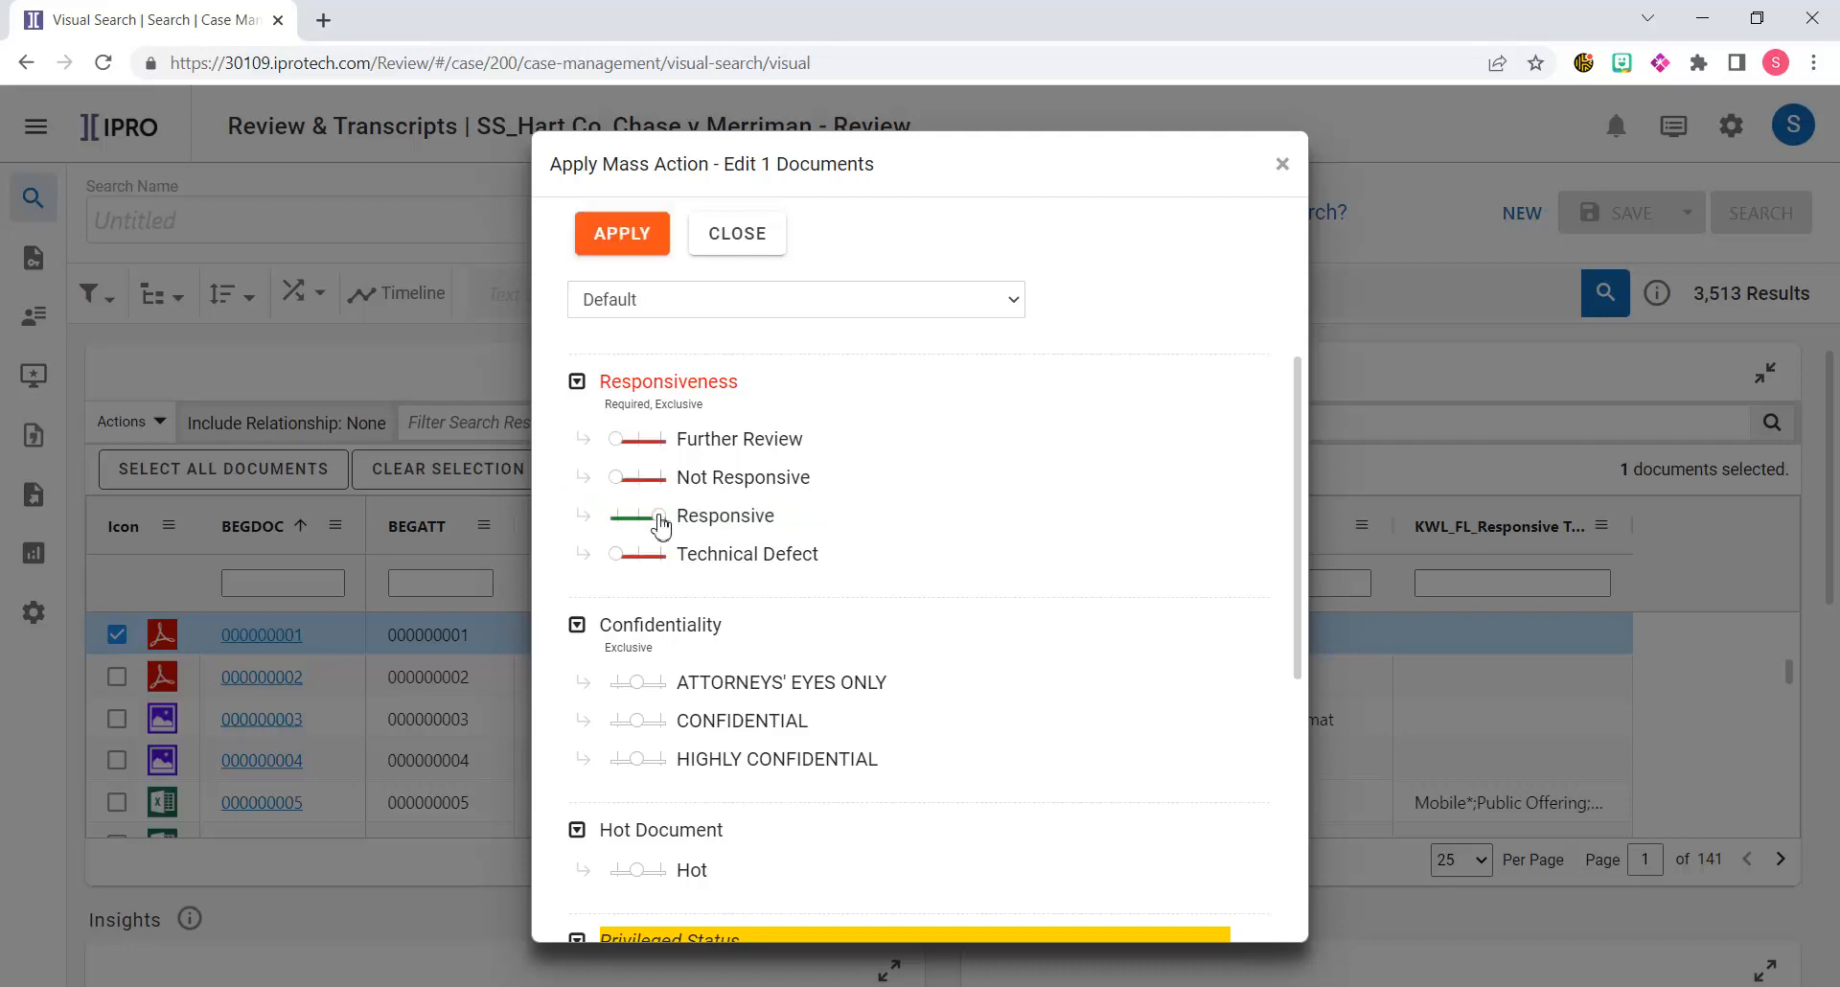
left_click(627, 239)
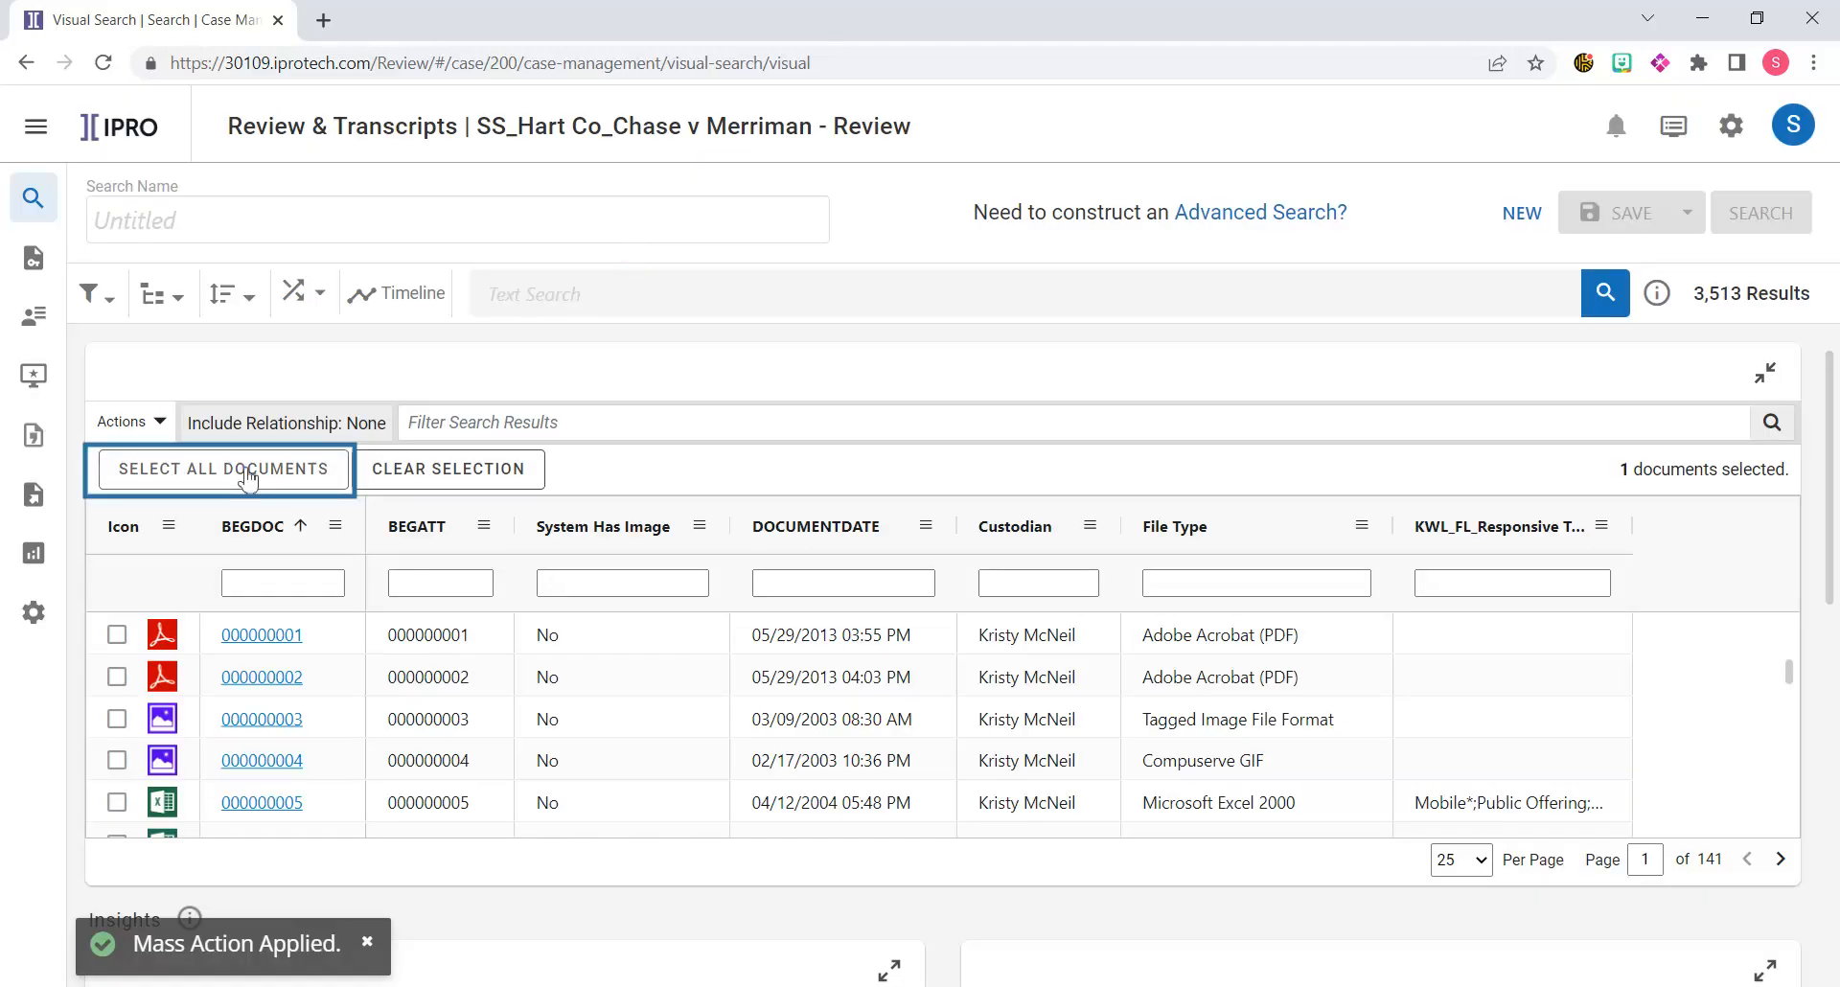
Select all documents and examine the available field edit options for a mass edit, then close without submitting
left_click(247, 469)
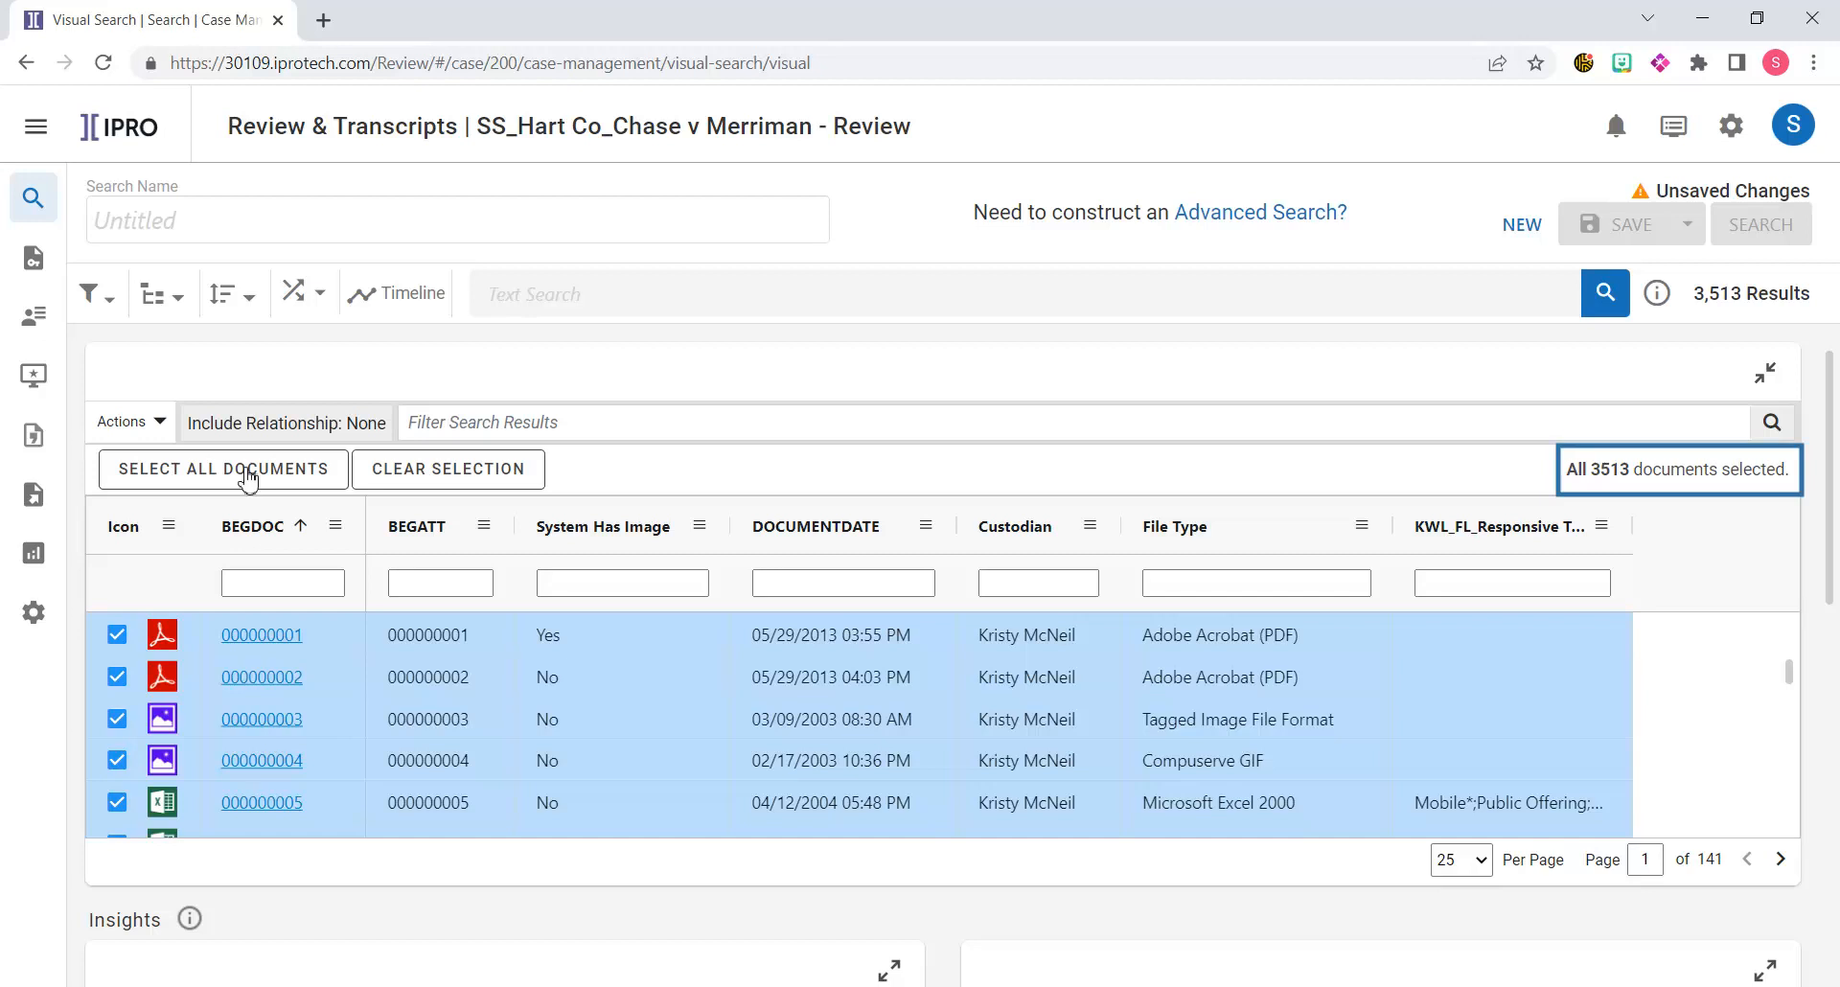
left_click(161, 425)
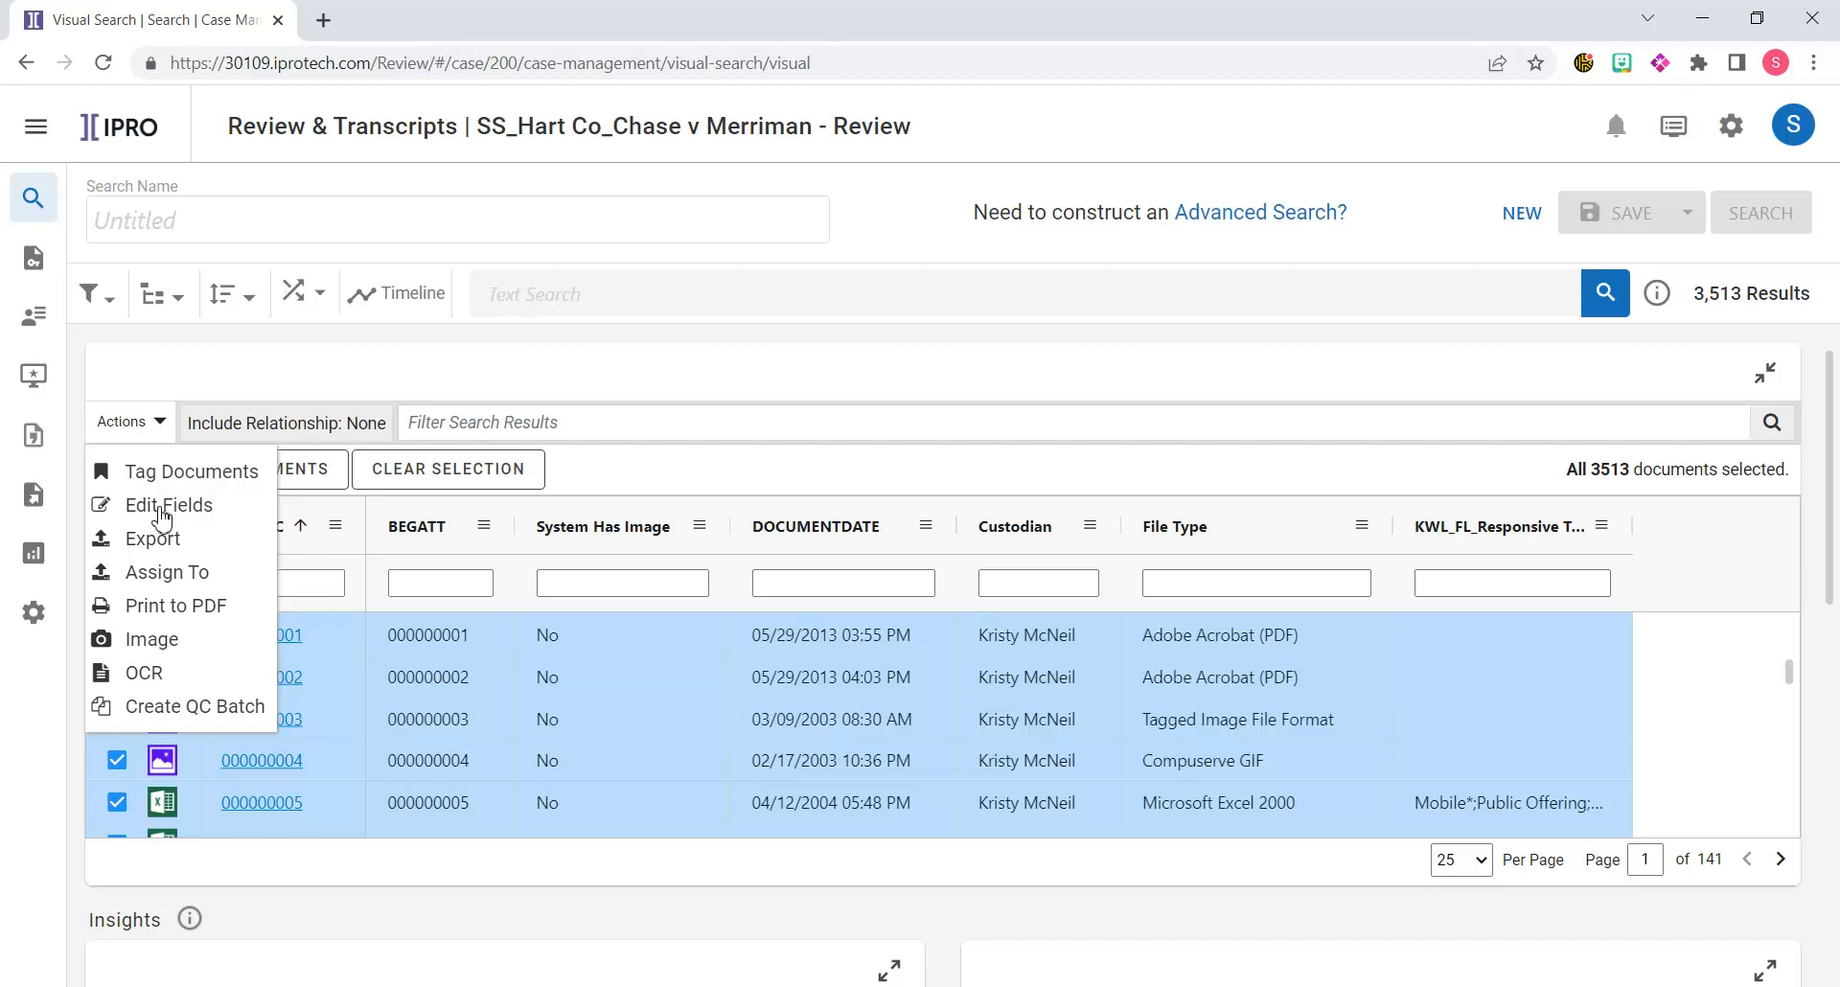
left_click(161, 513)
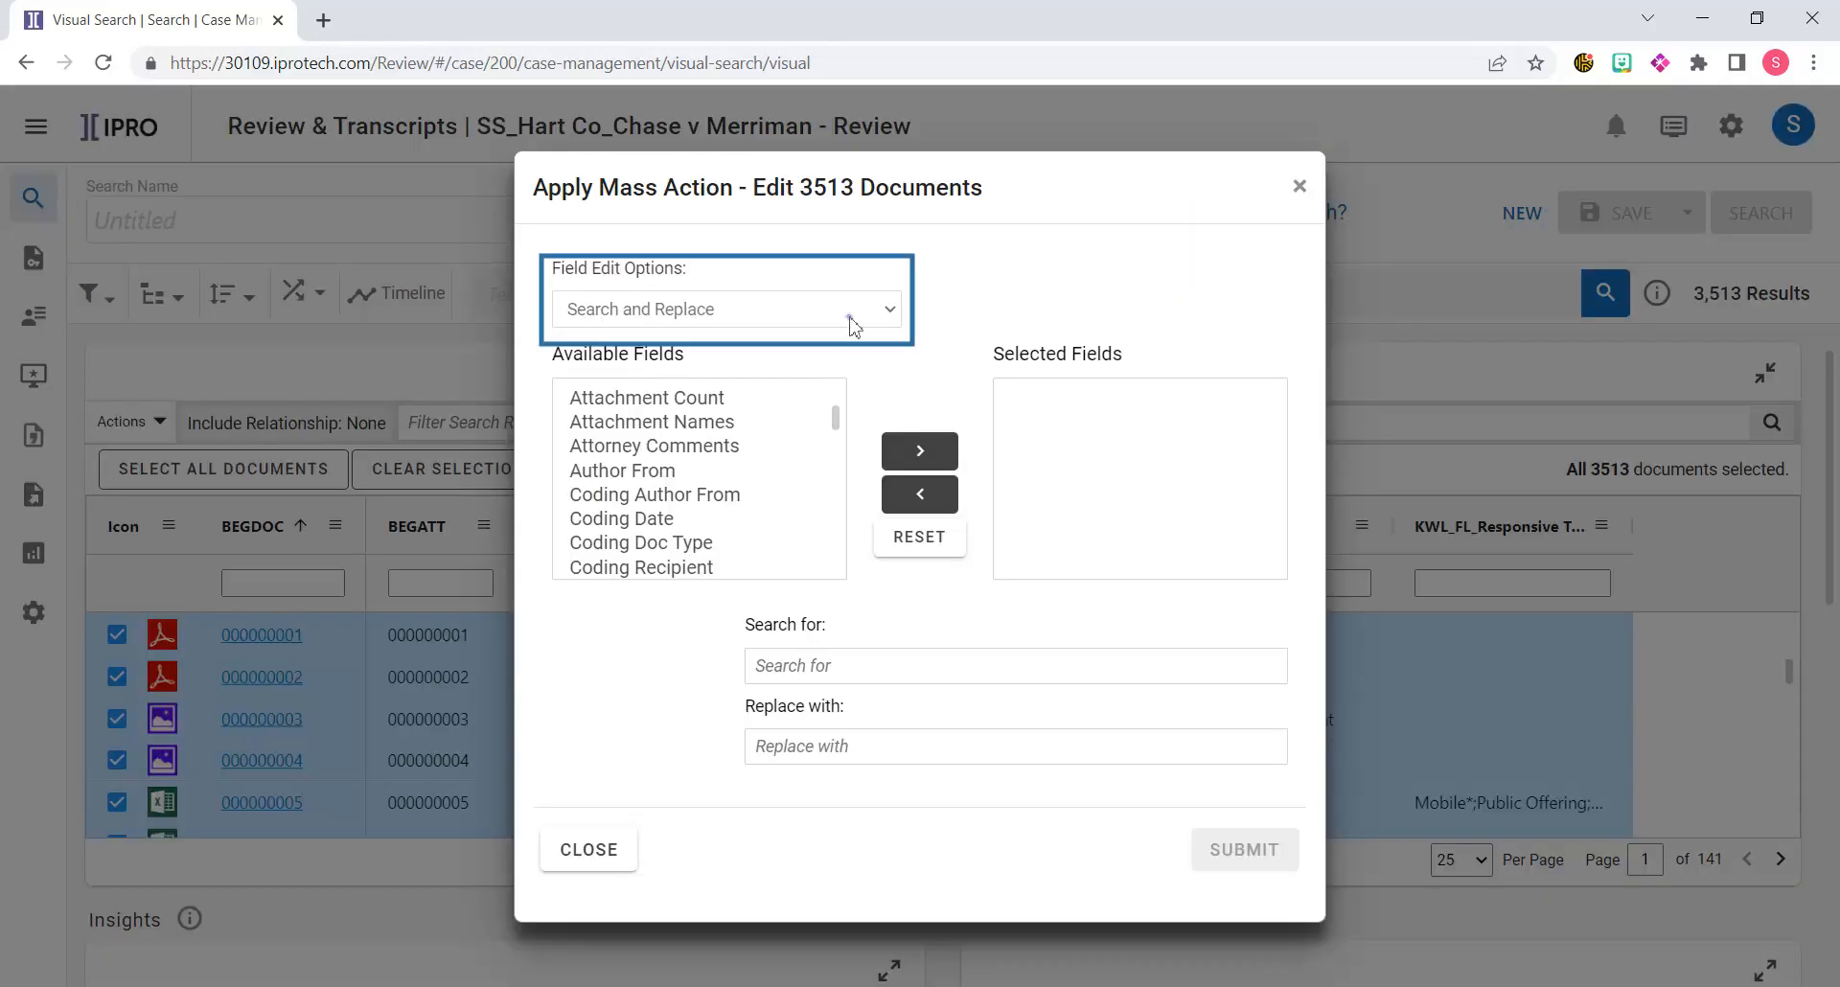
left_click(852, 323)
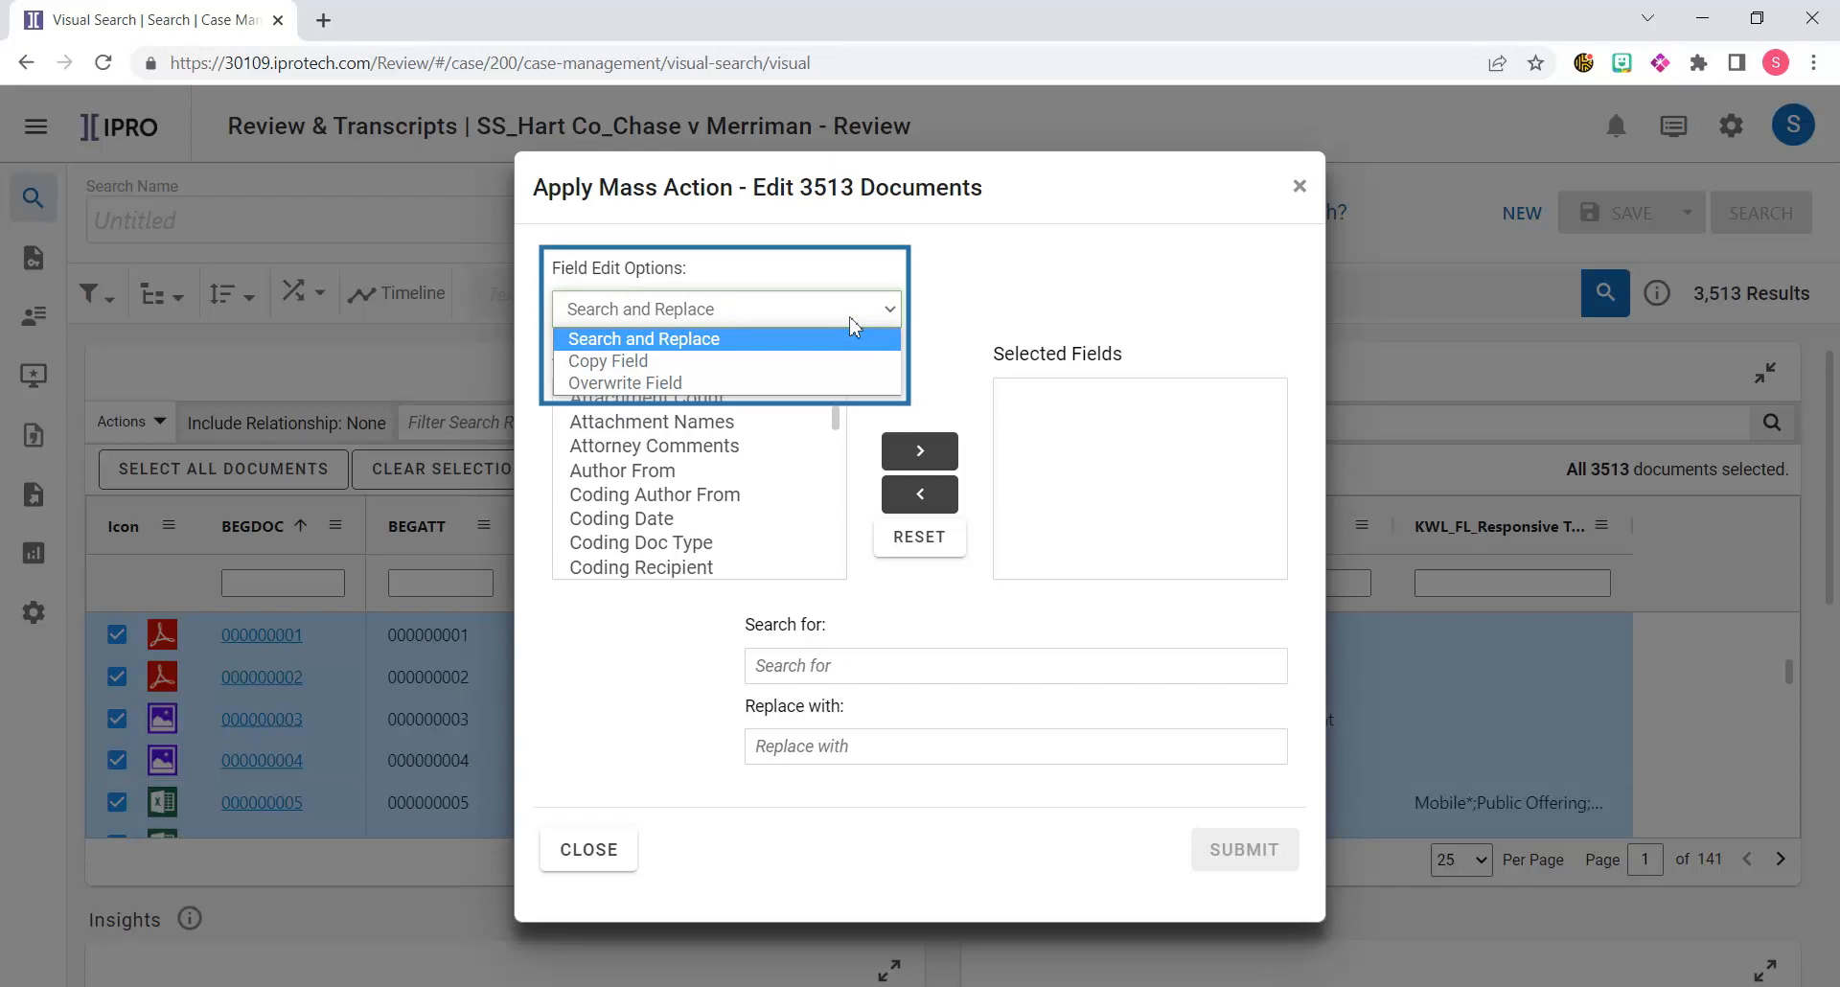
left_click(853, 327)
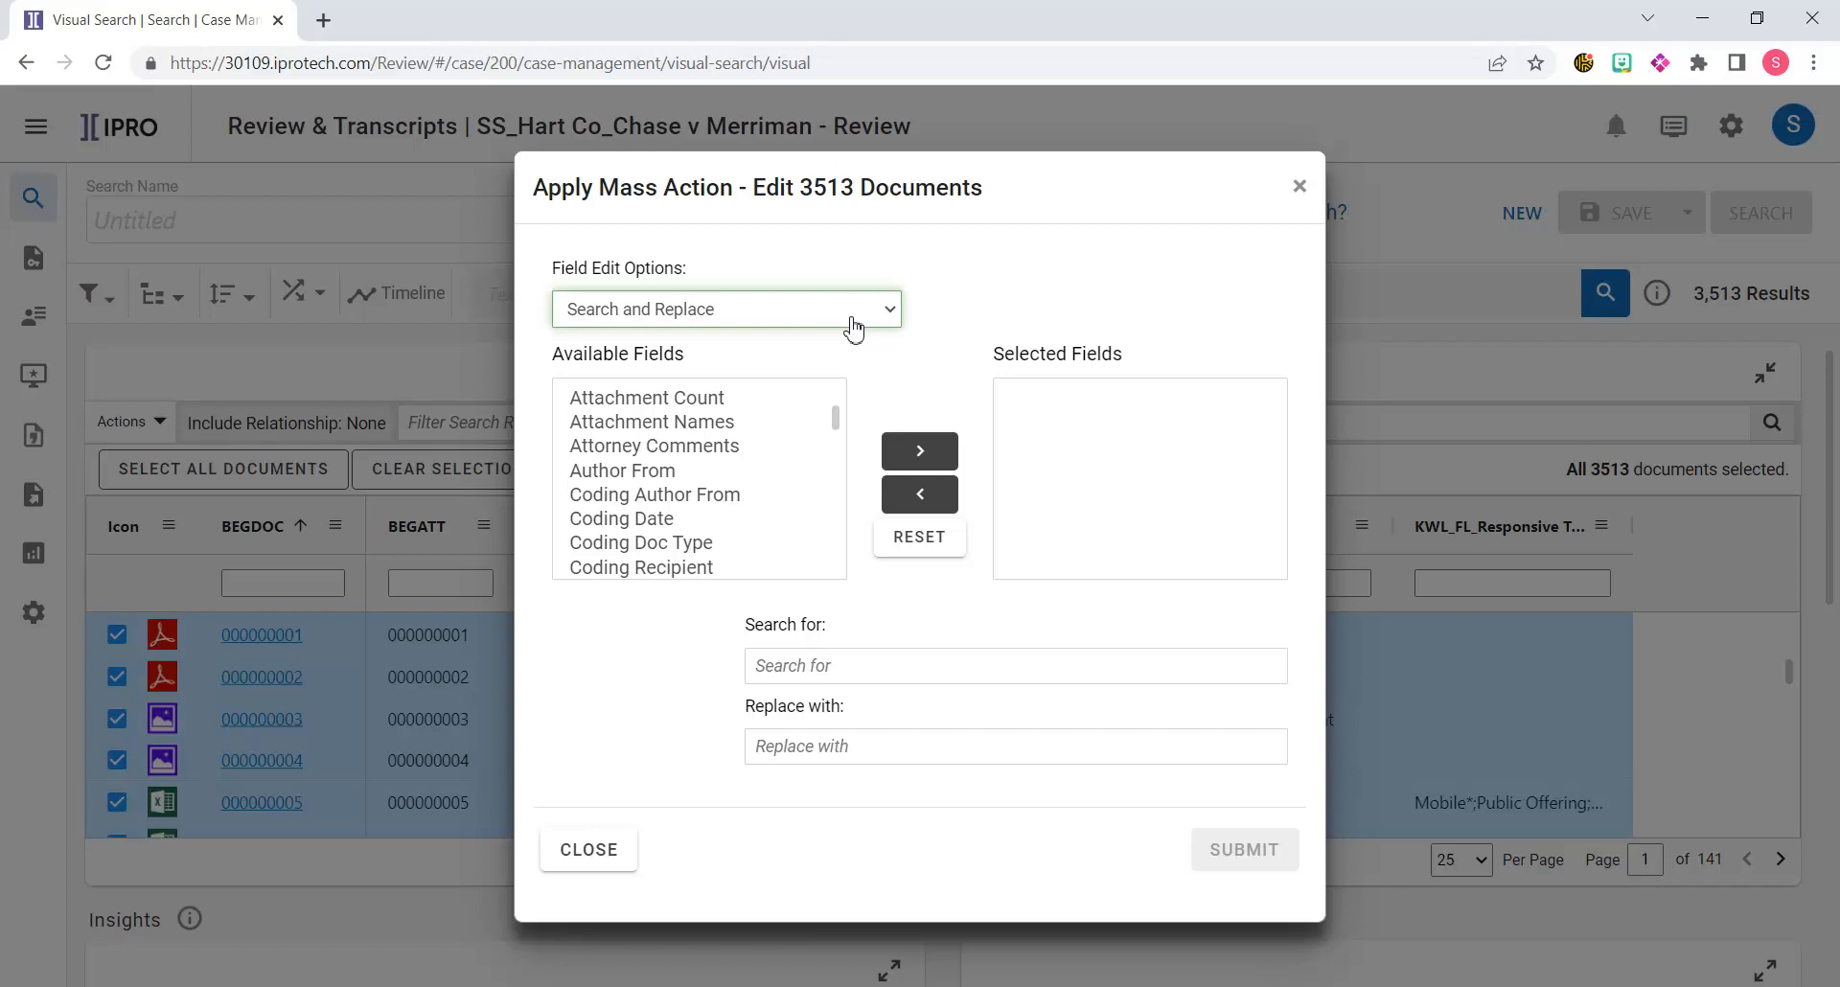
left_click(575, 861)
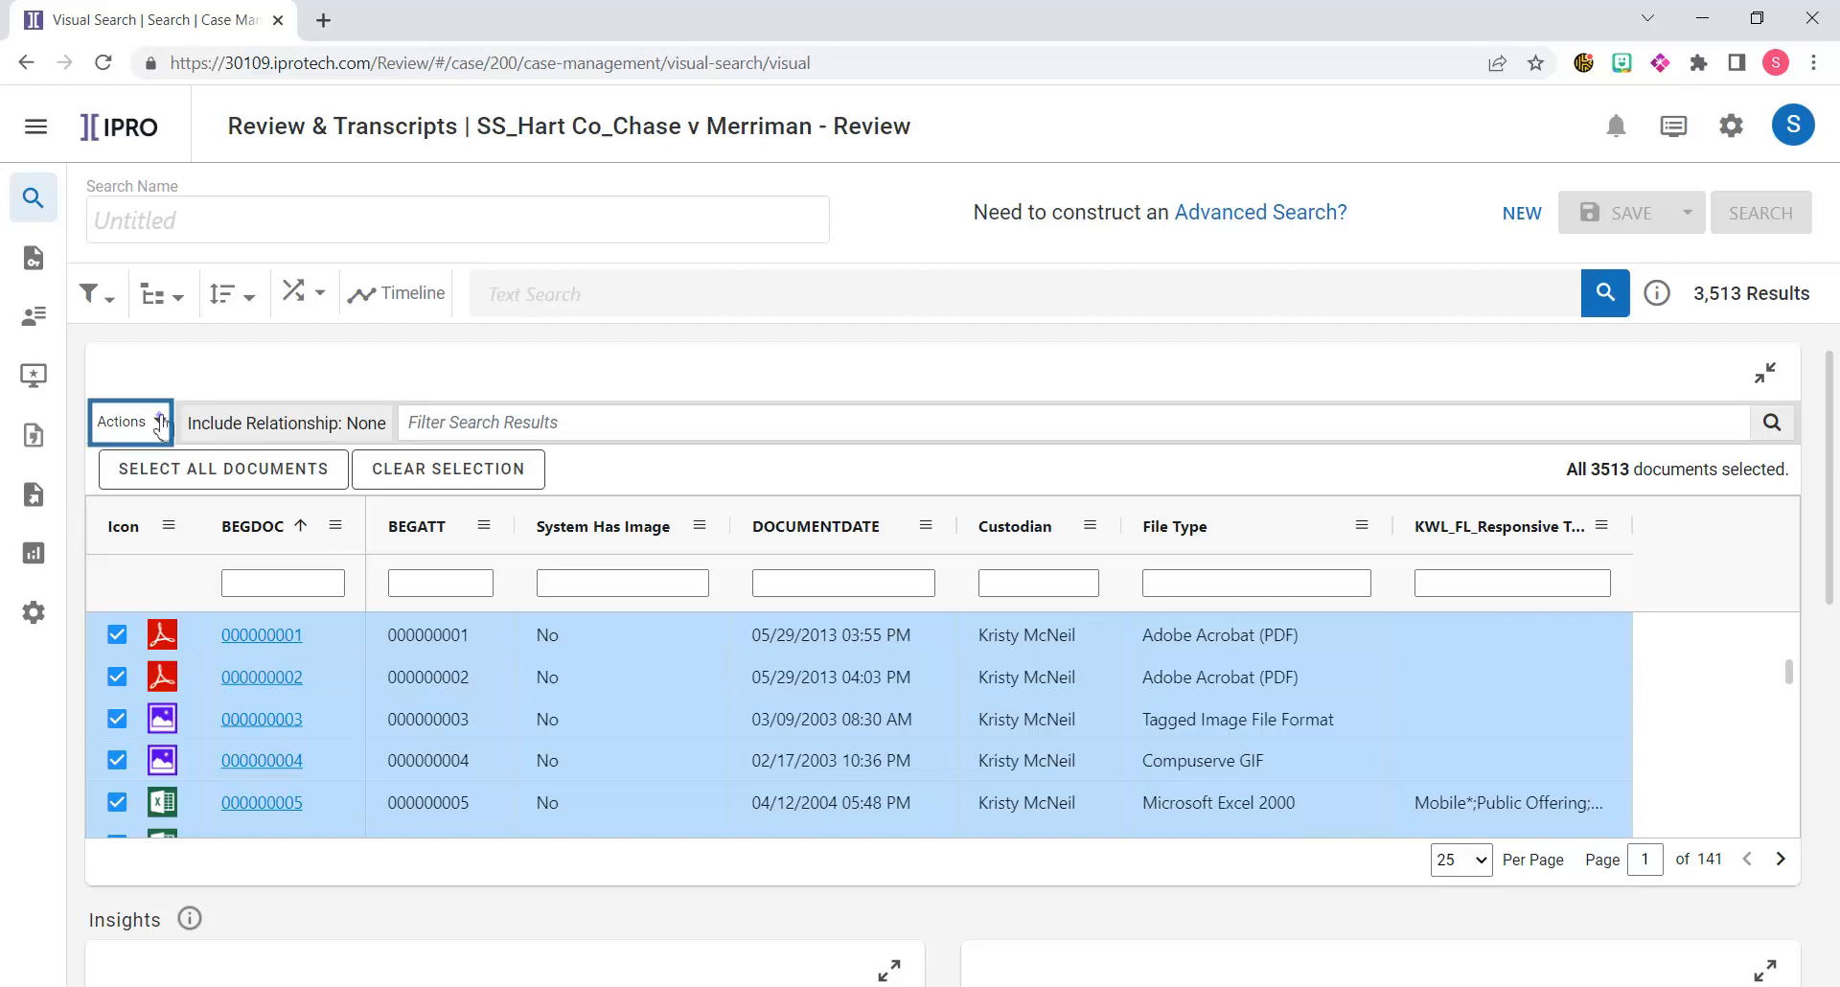
Examine the output type and encoding options for exporting the documents, then cancel and clear the document selection
left_click(160, 424)
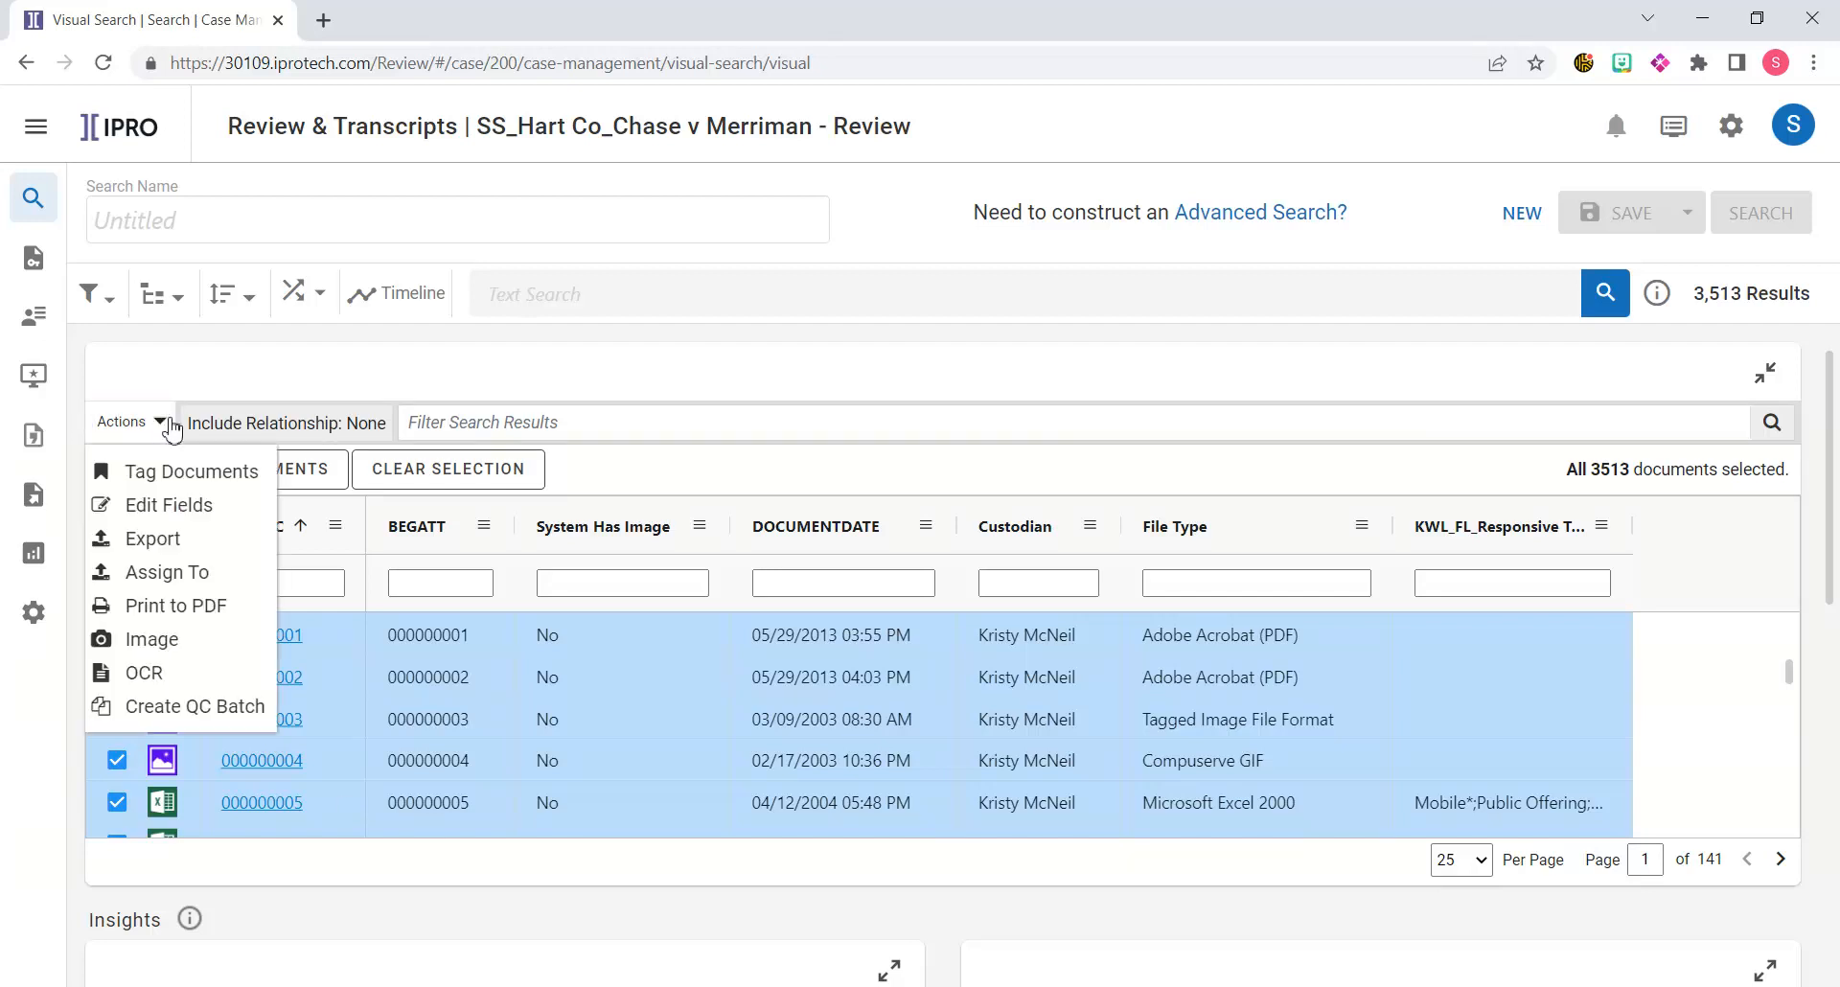
left_click(195, 539)
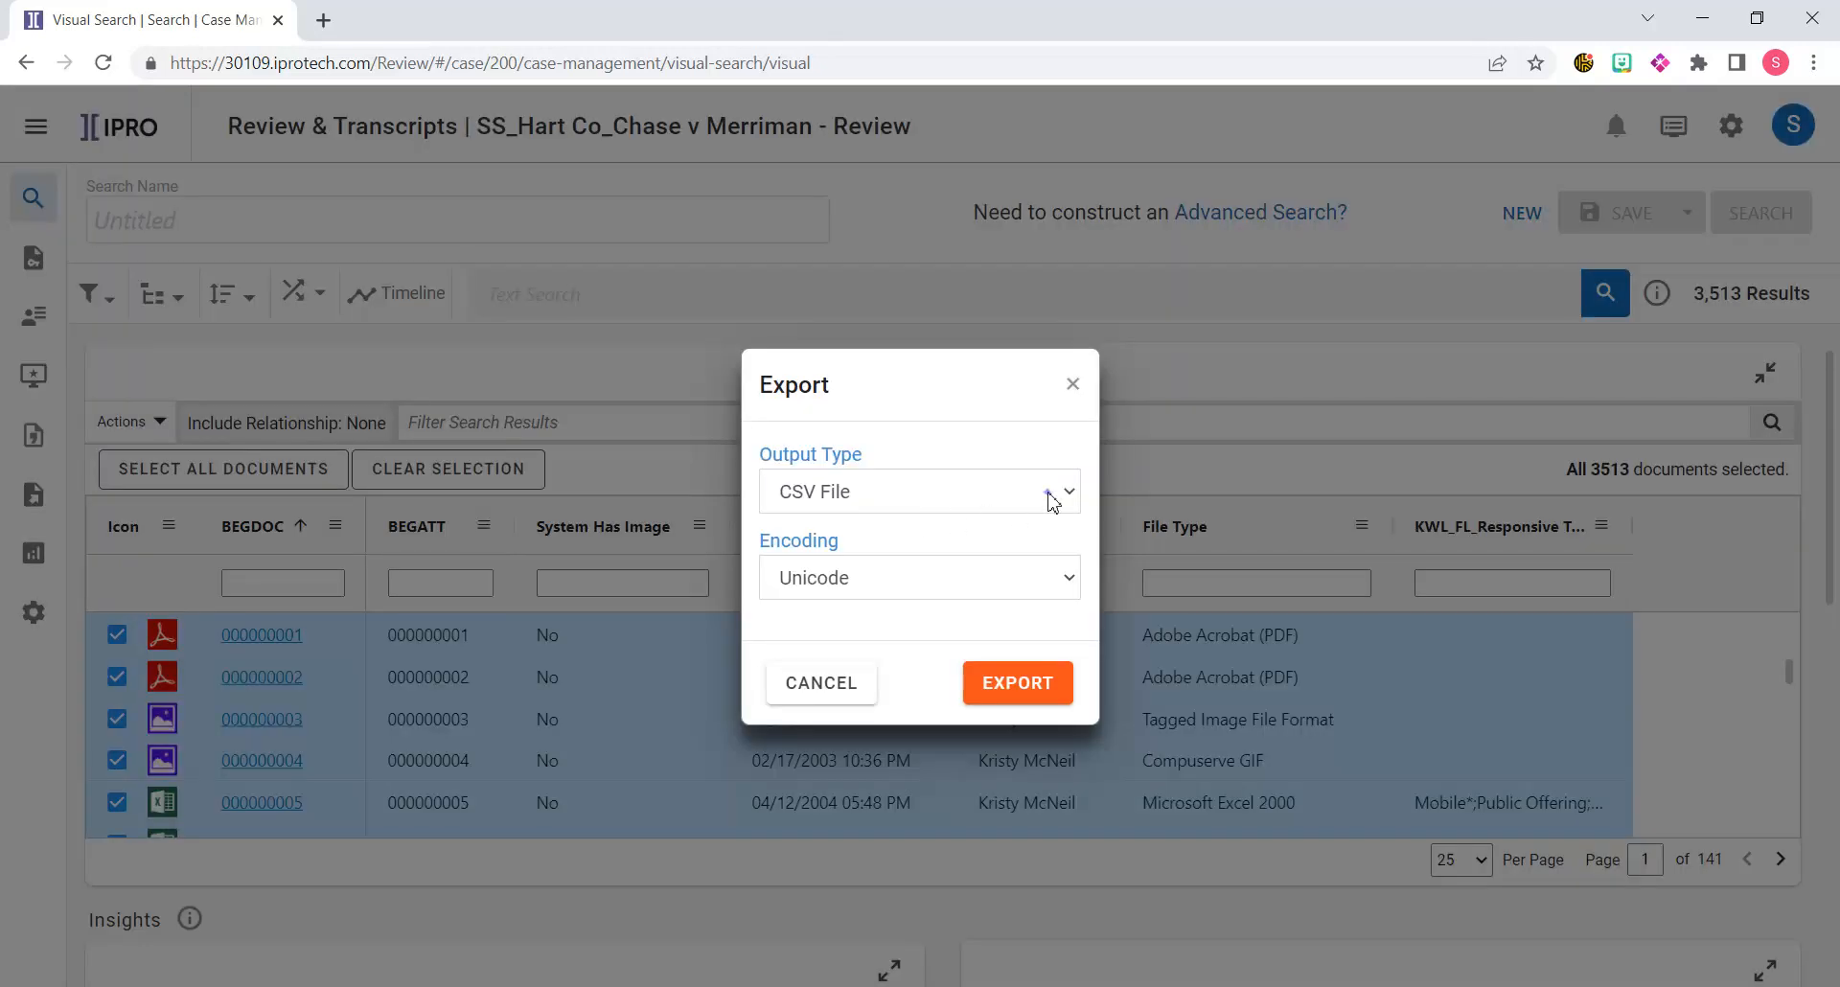
left_click(1053, 498)
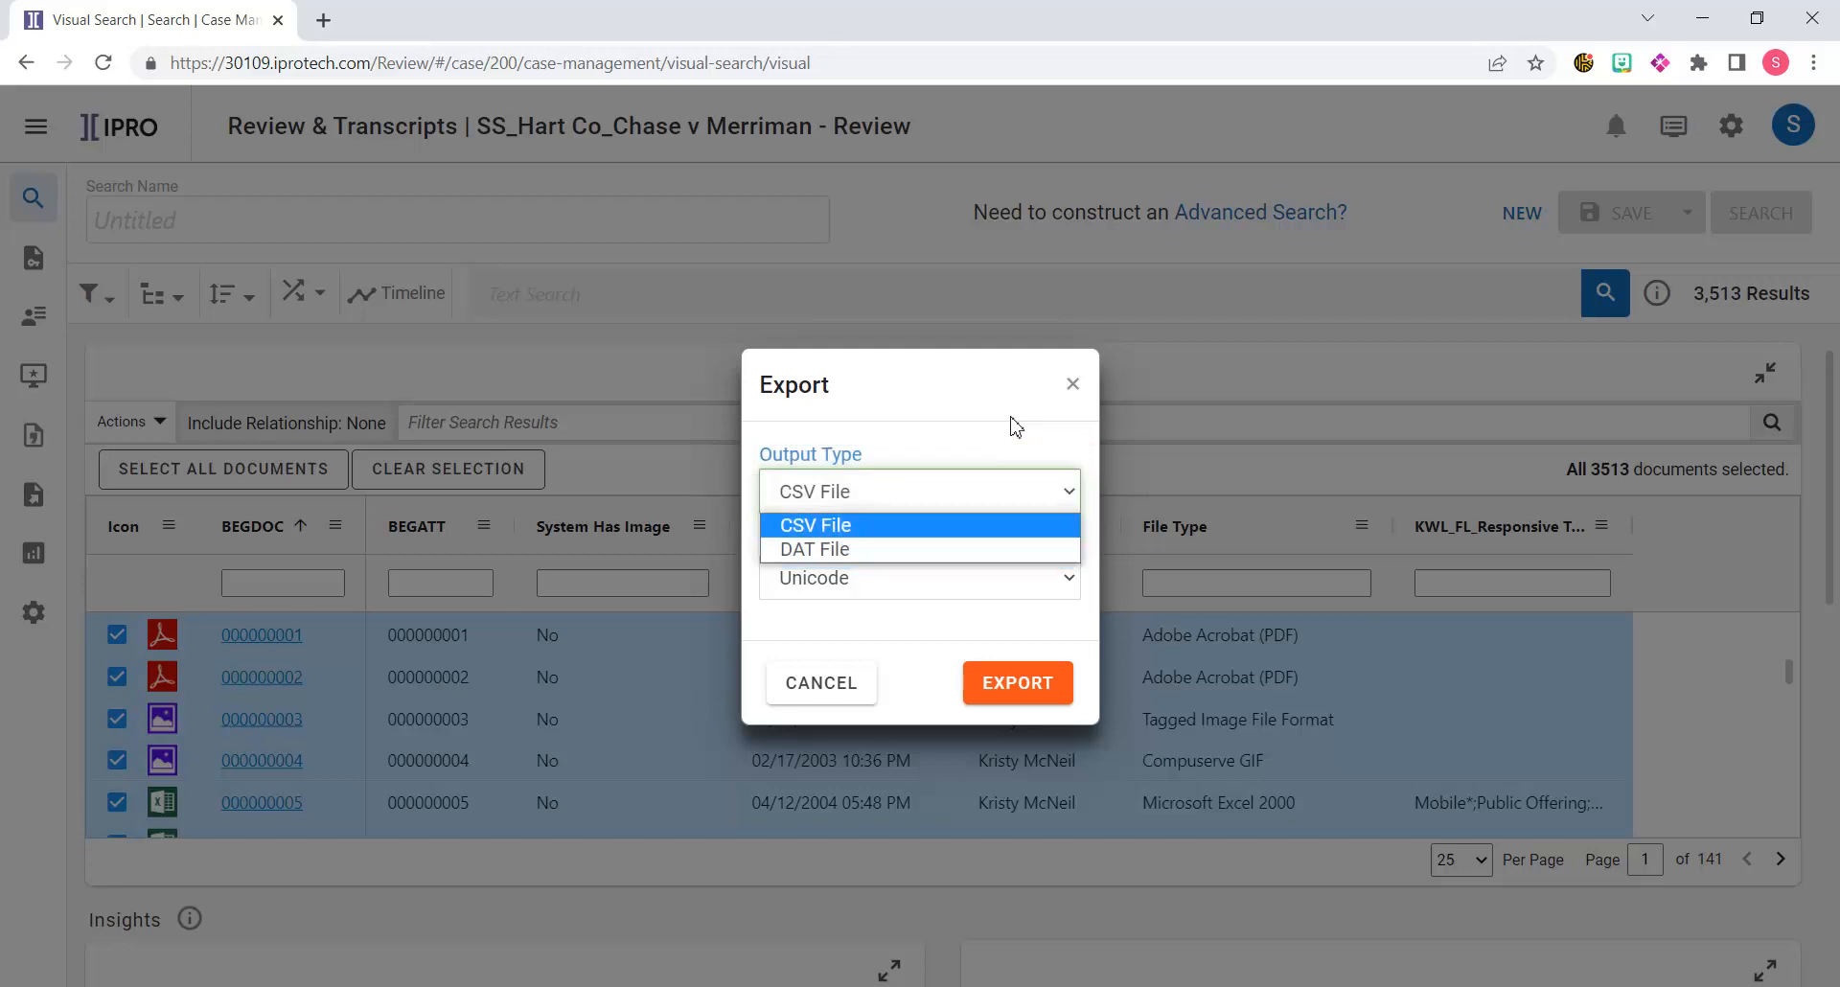
left_click(1054, 498)
left_click(1059, 586)
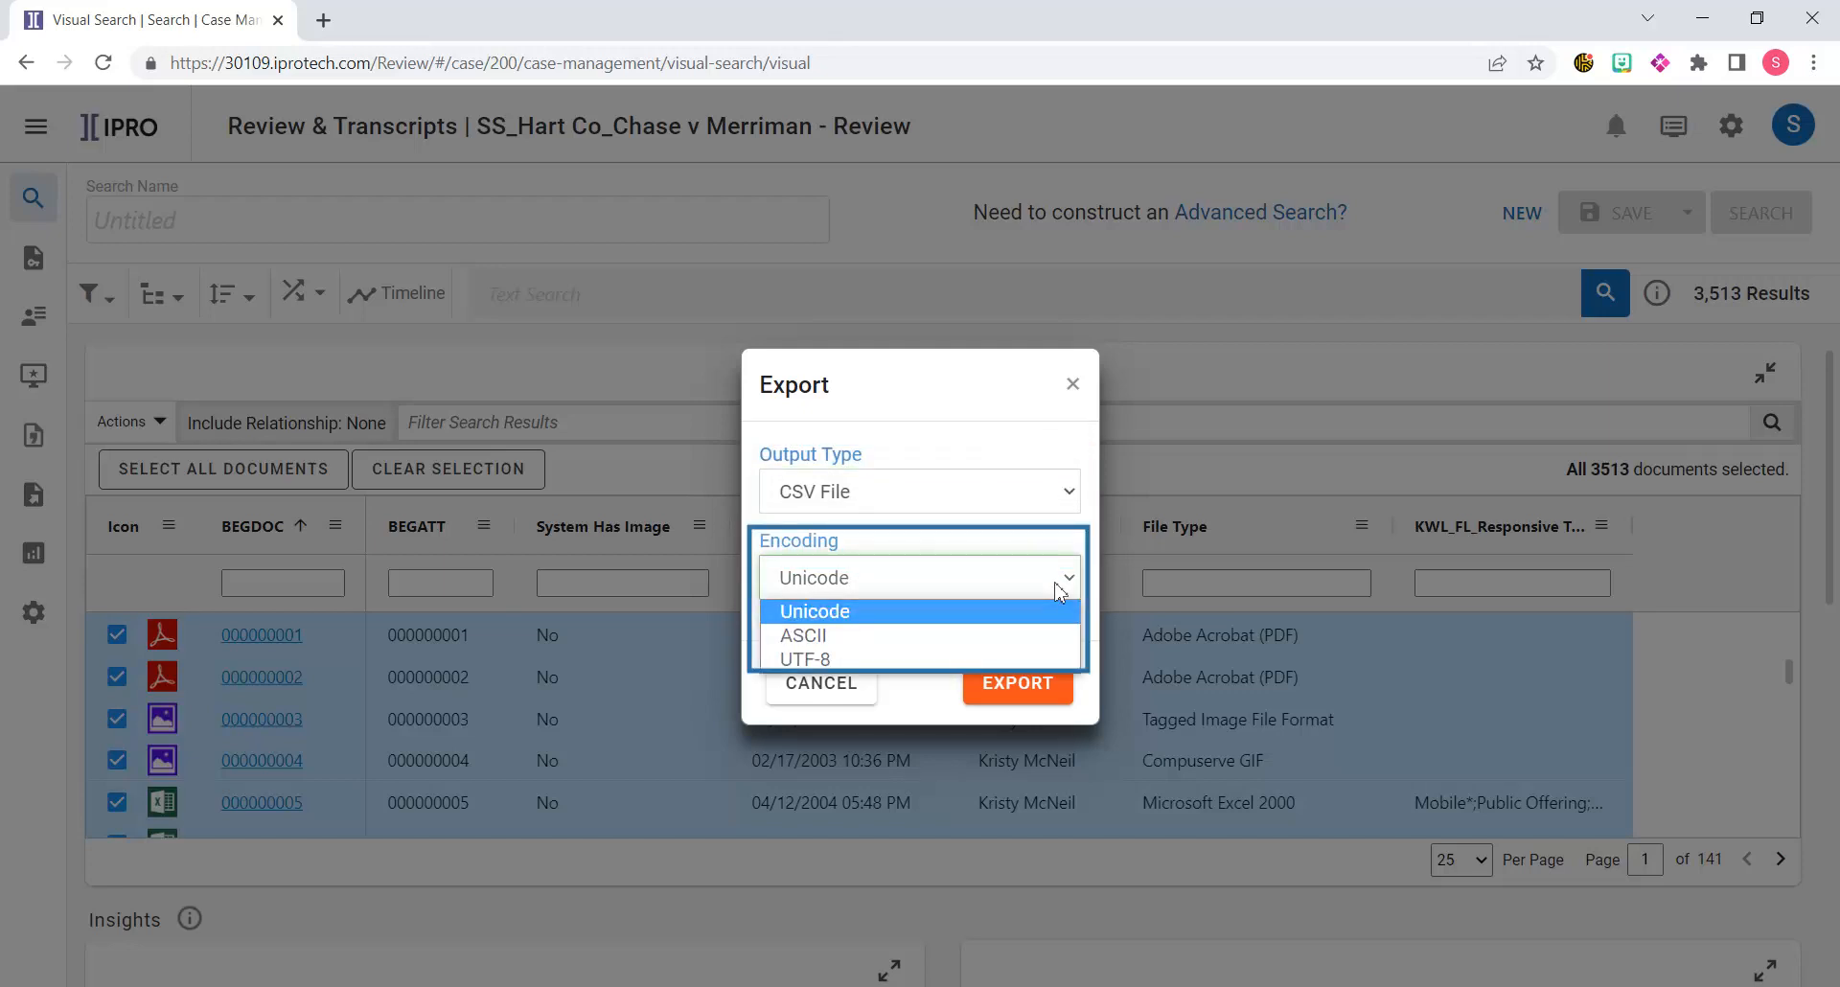
left_click(969, 566)
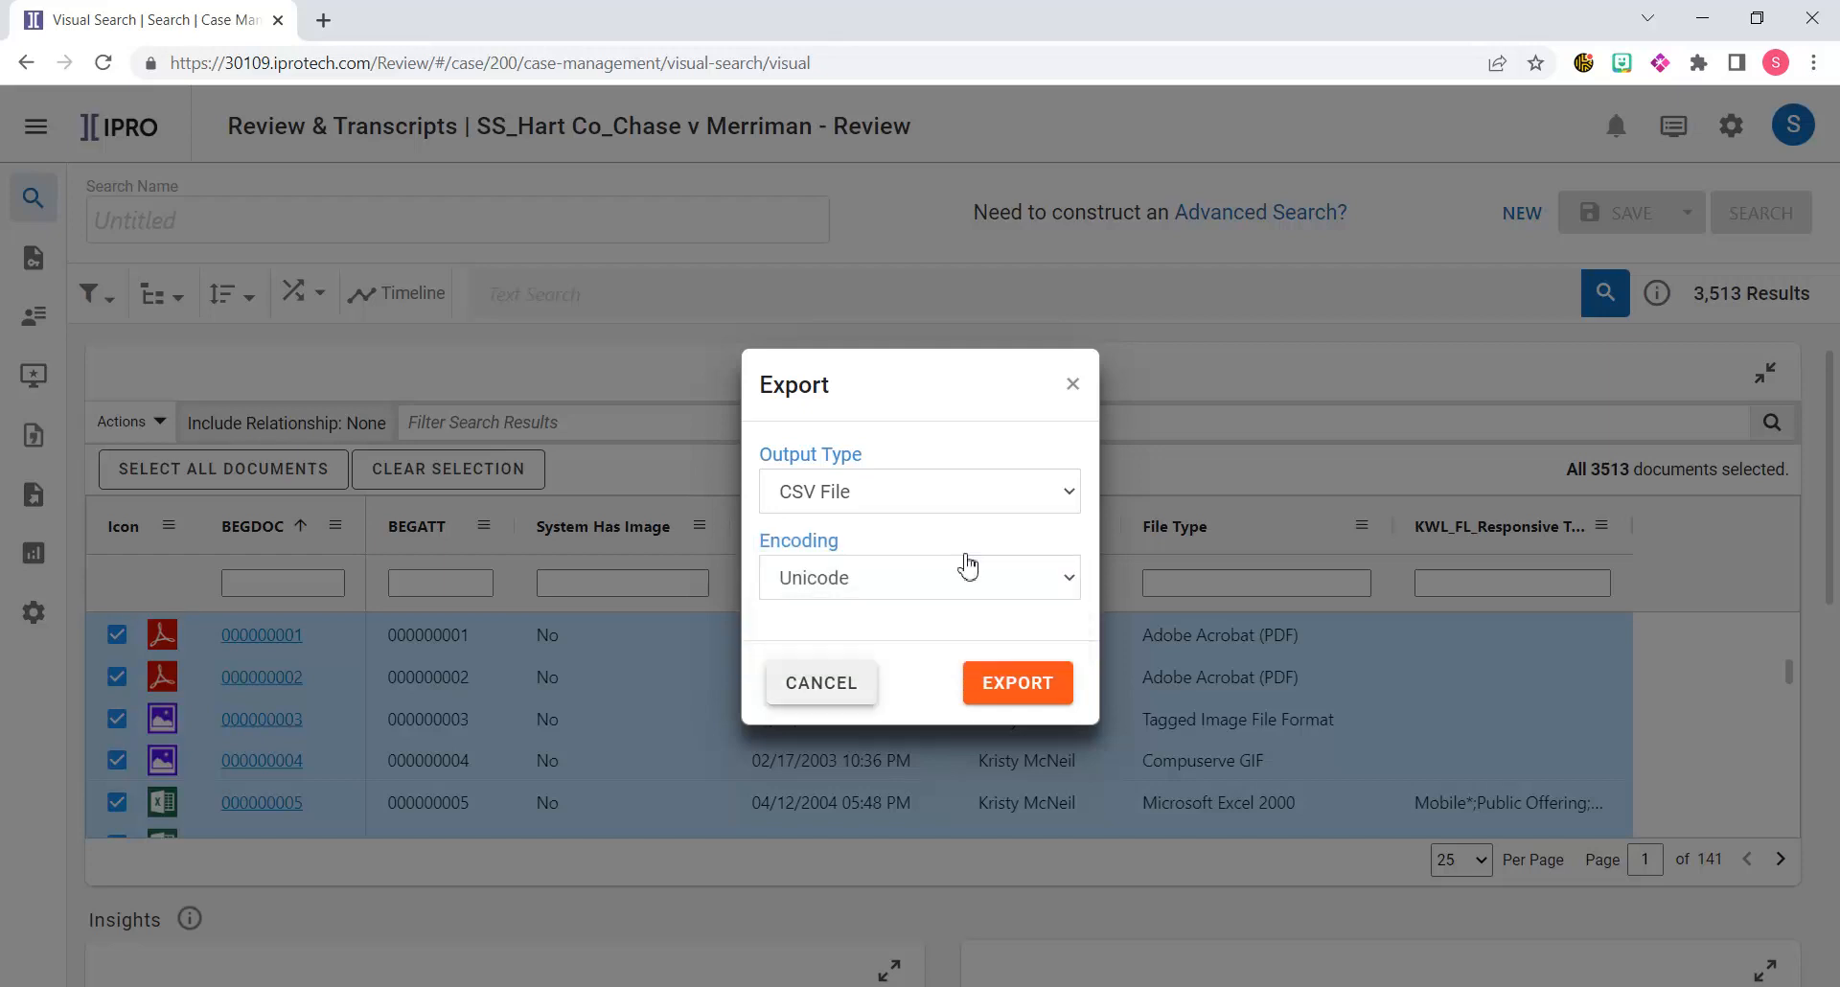
left_click(845, 703)
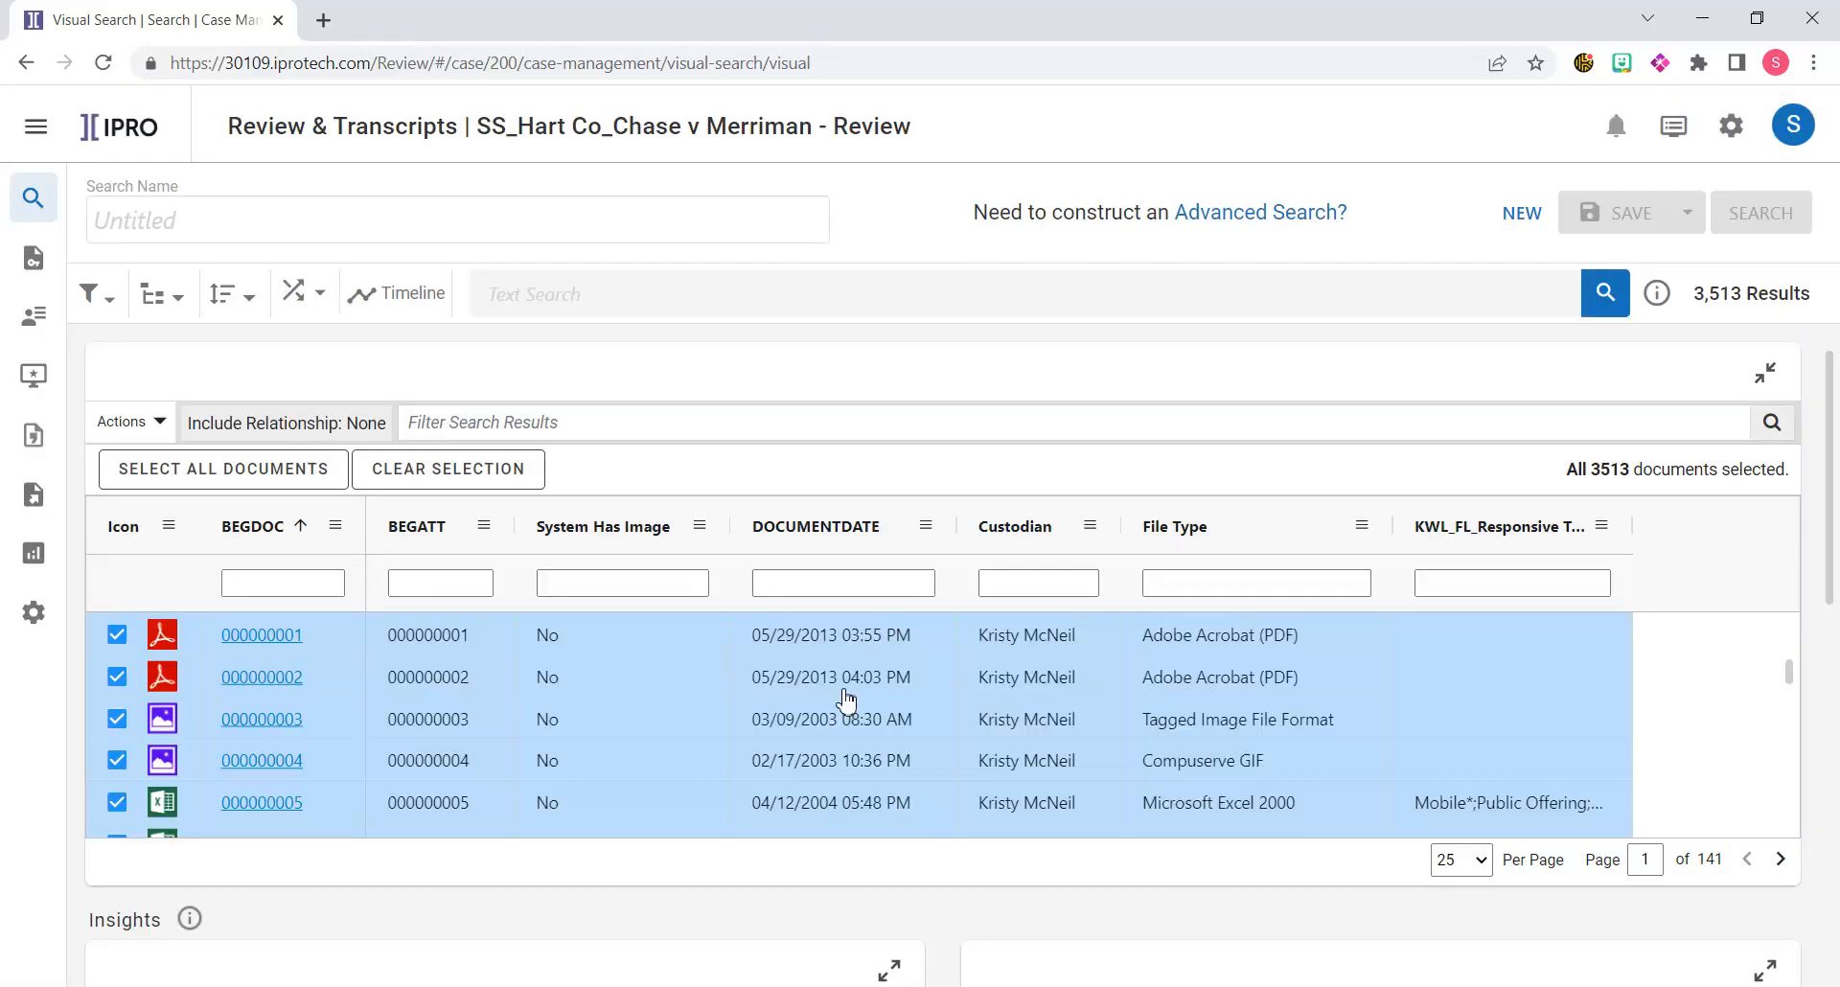
left_click(412, 480)
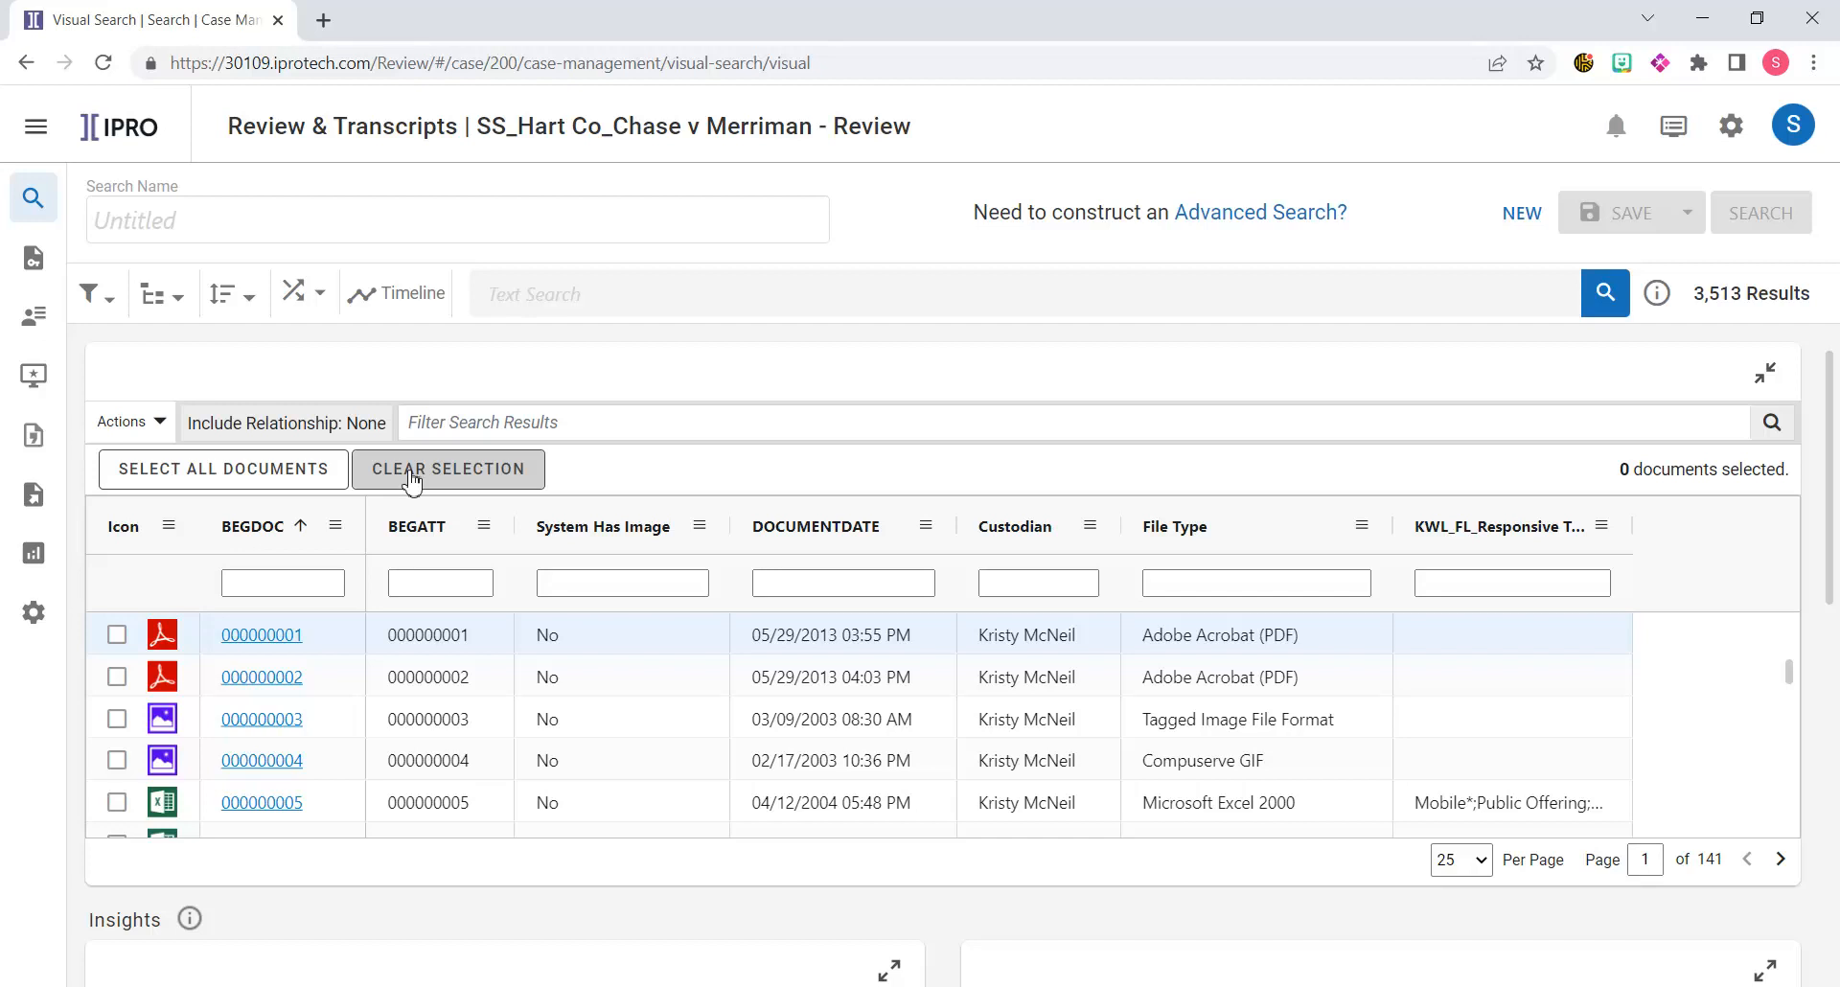
Tally the System Has Image column and filter the results to the documents with the value Yes
left_click(700, 530)
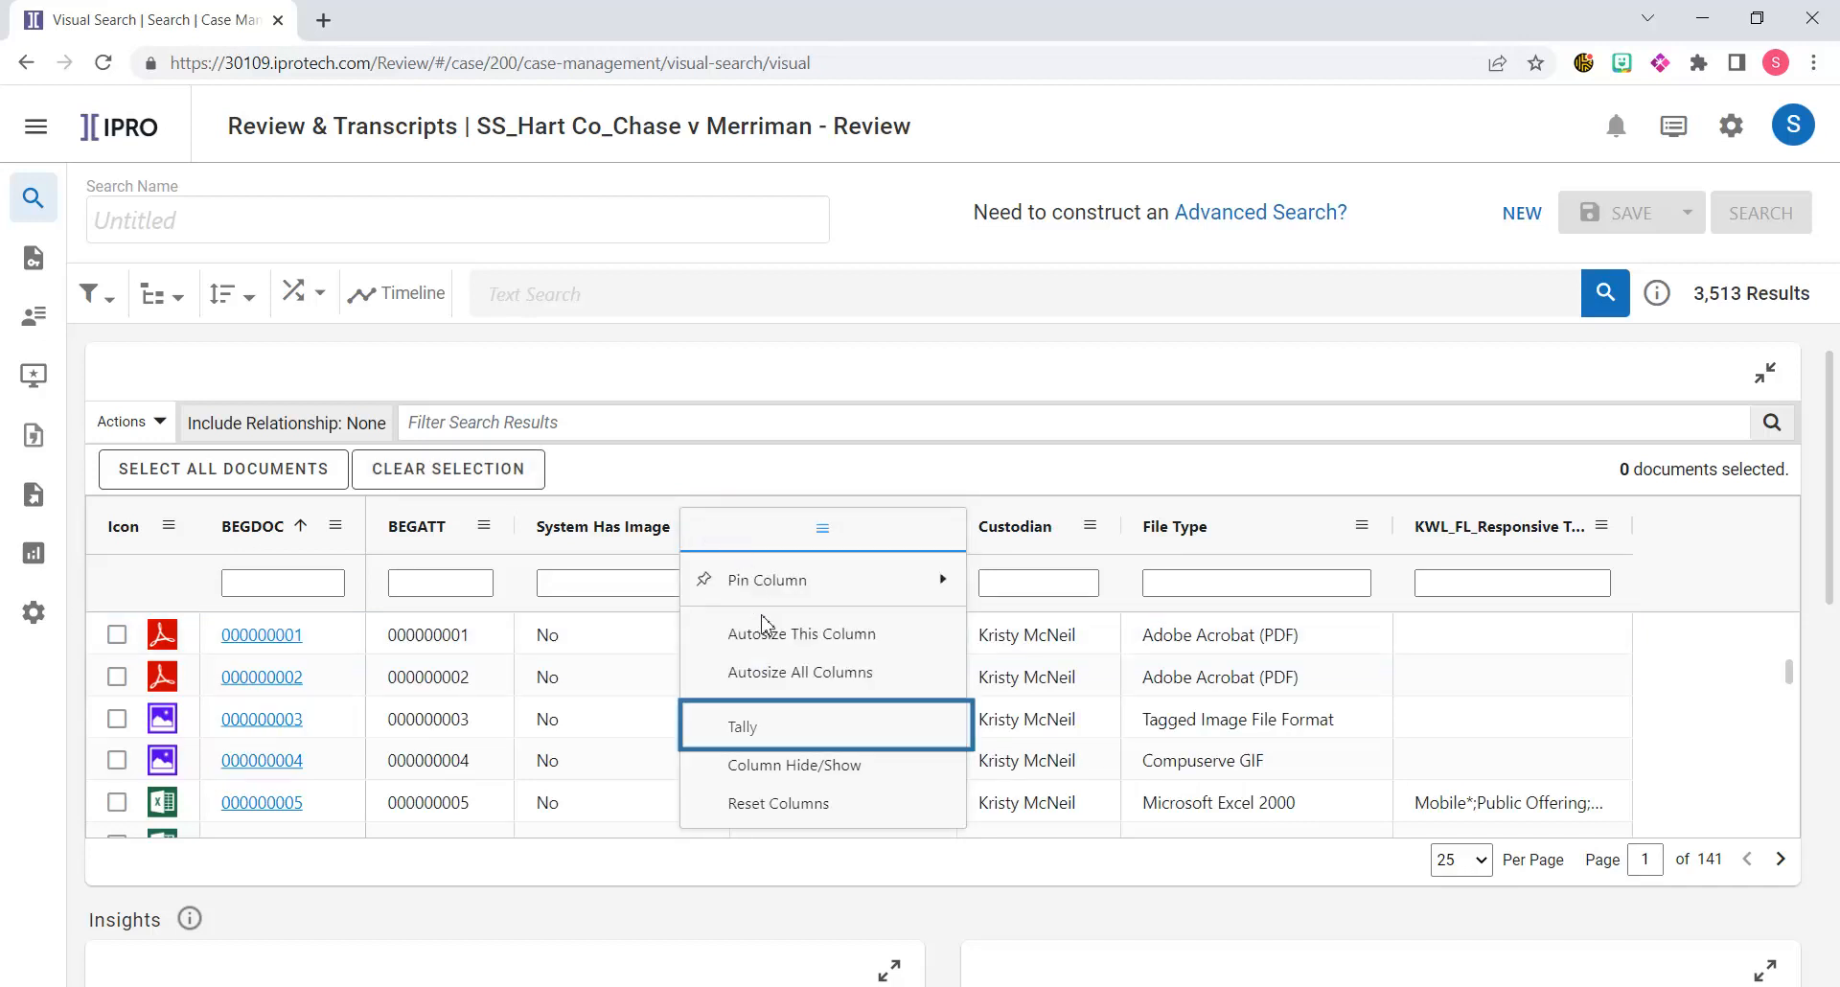
left_click(774, 736)
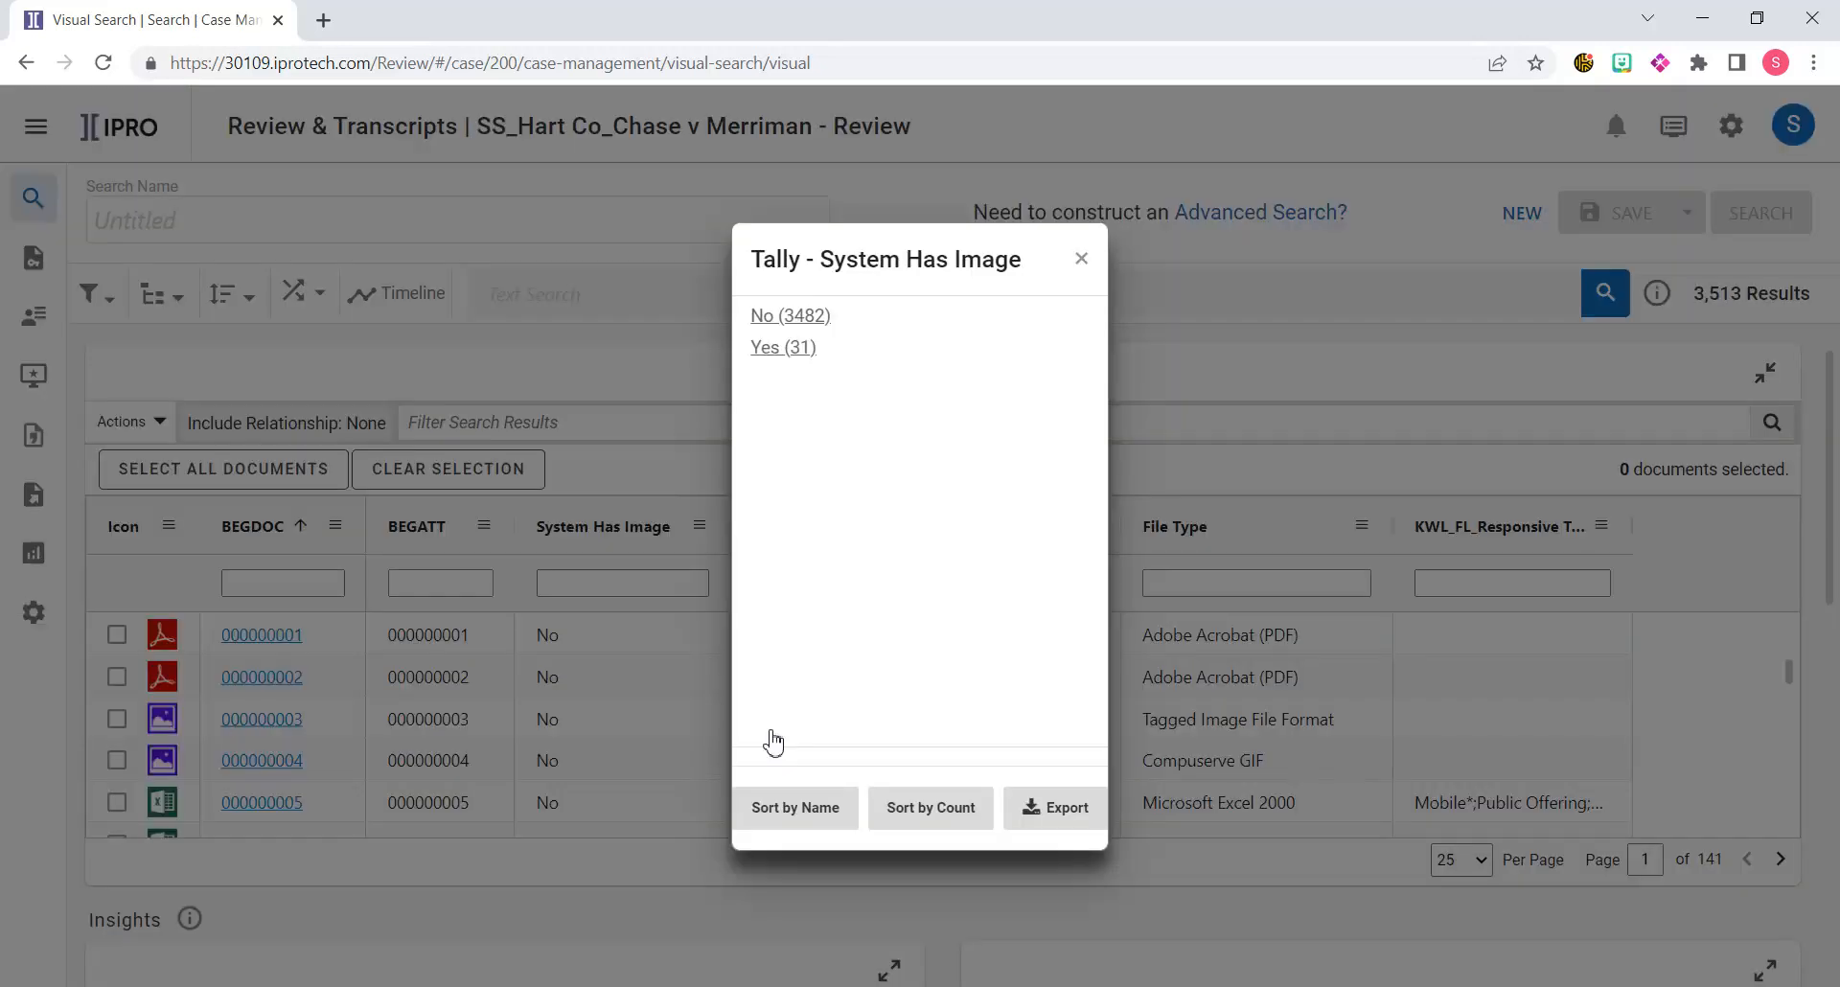
left_click(782, 349)
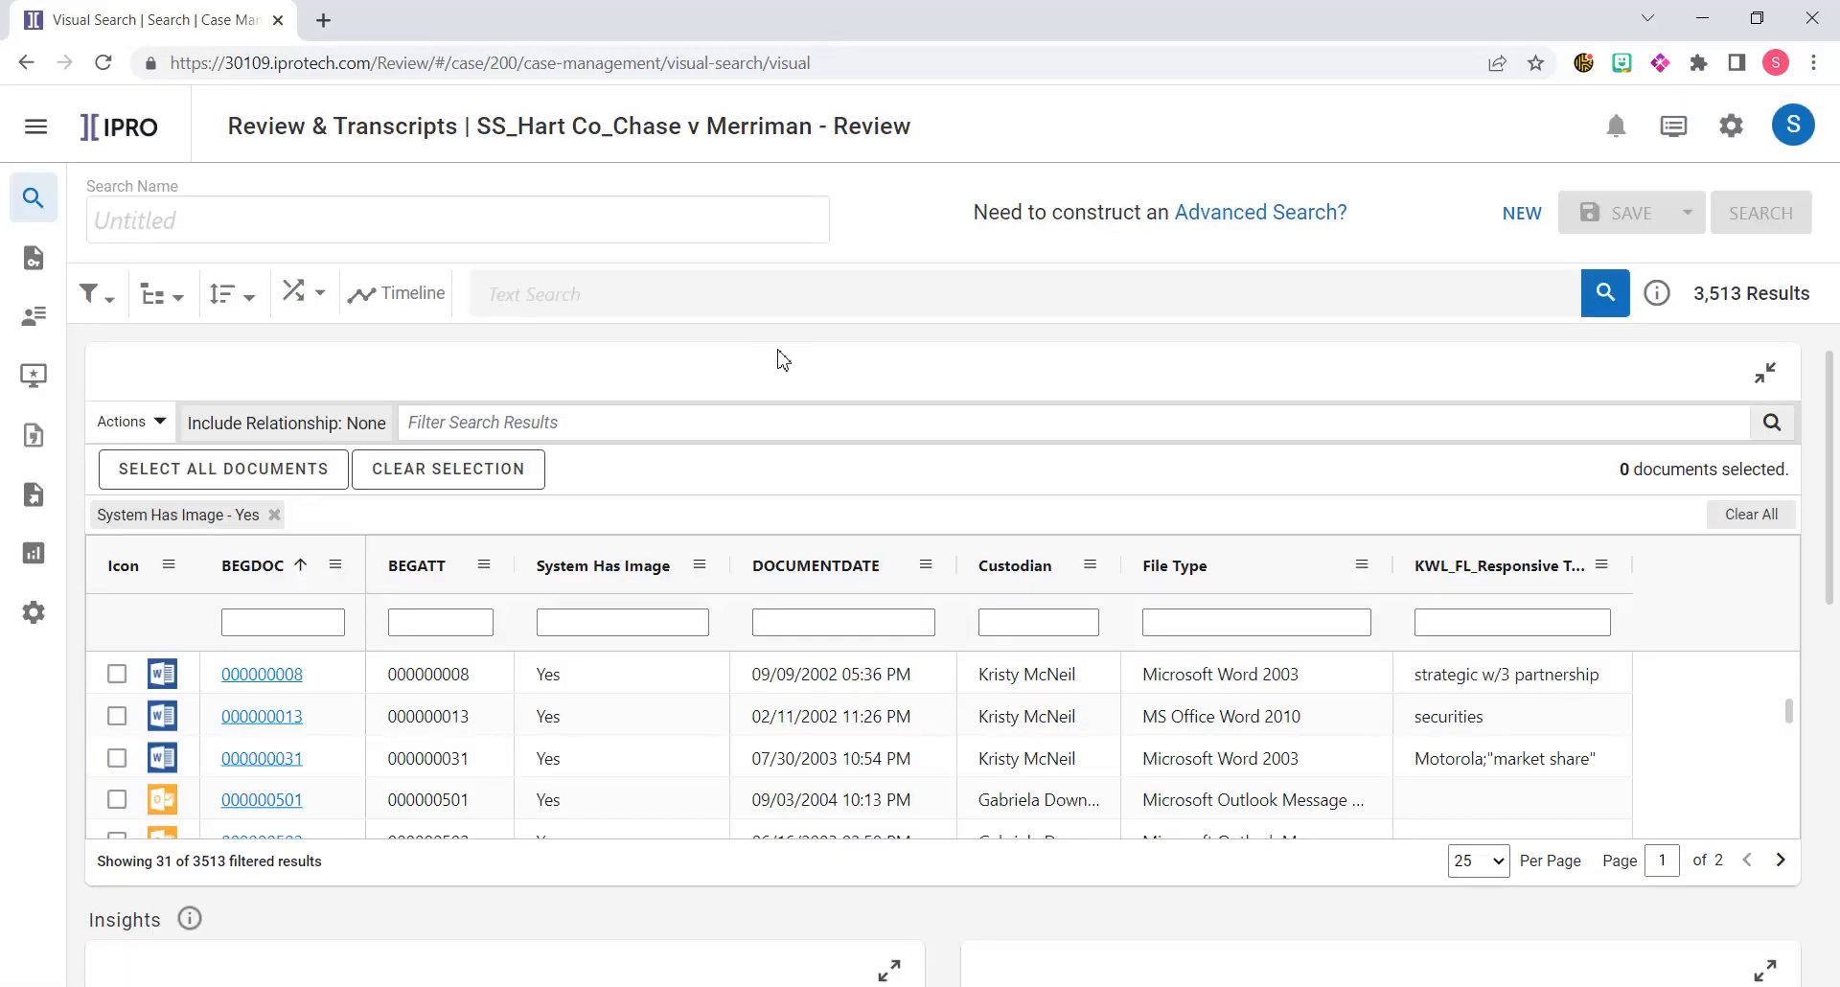
Select document 000000008 and set up a Print to PDF for it with the <Image Key> quick endorsement enabled
left_click(117, 675)
left_click(117, 675)
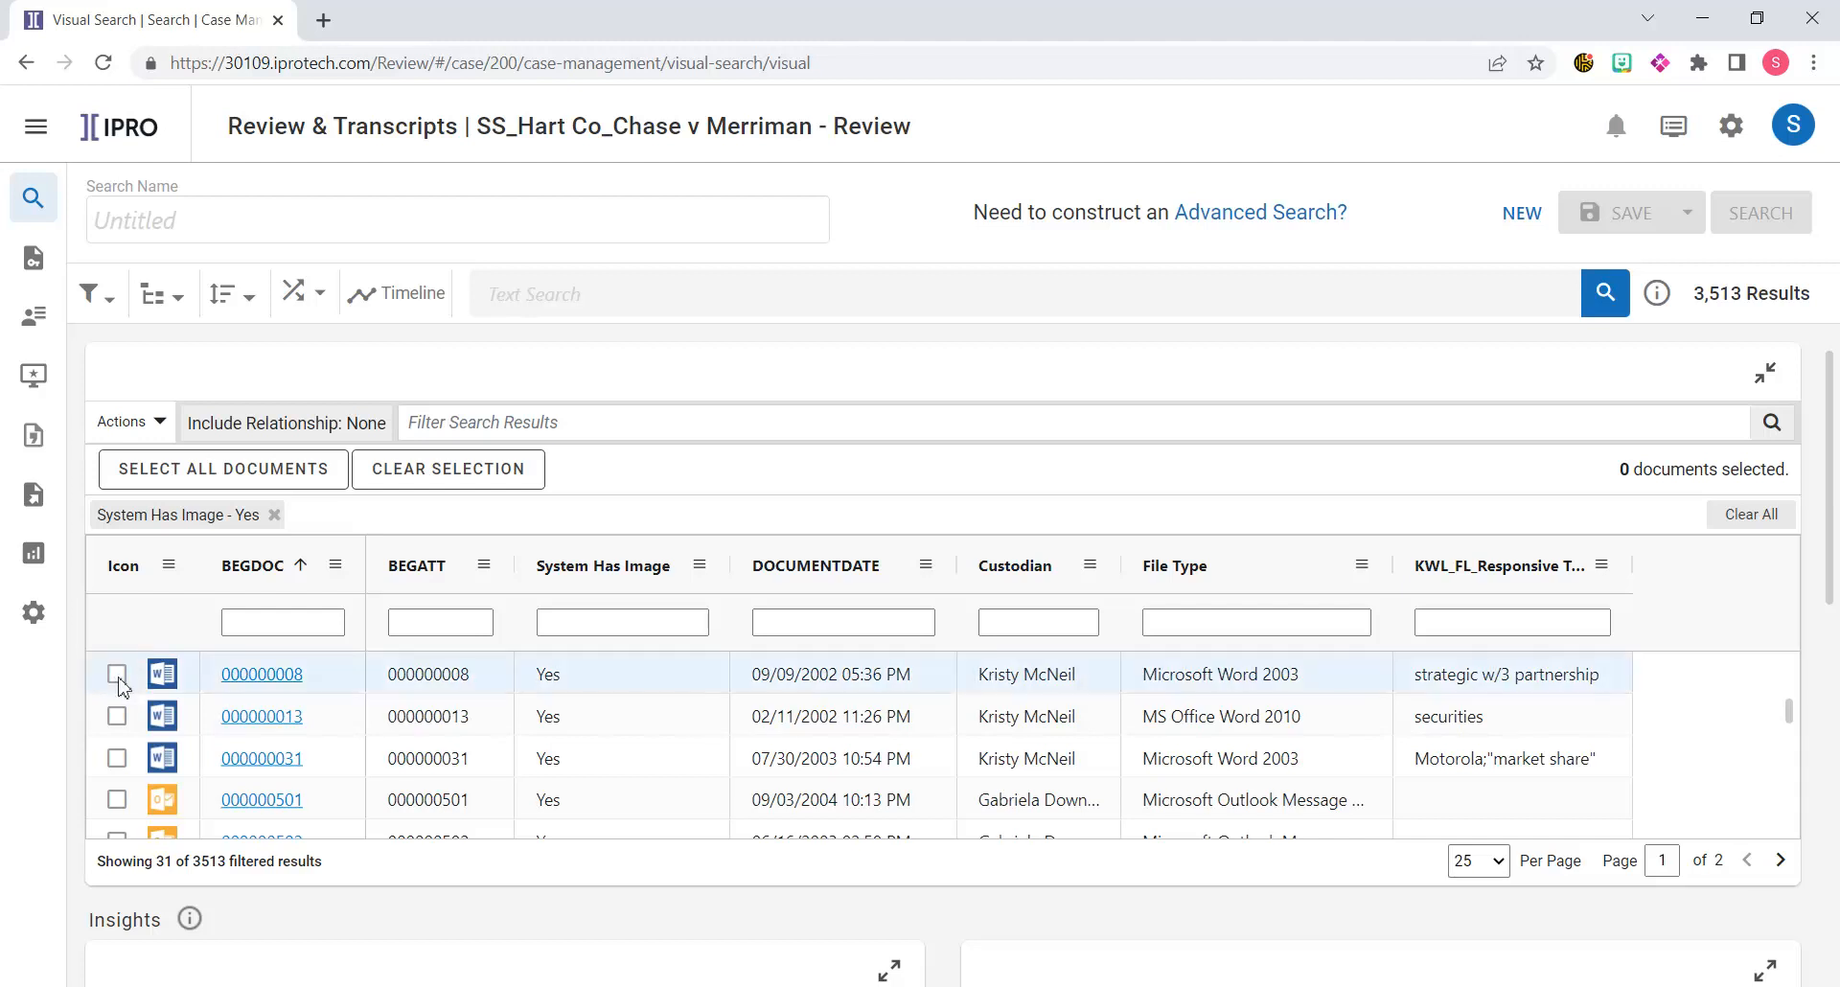
left_click(158, 425)
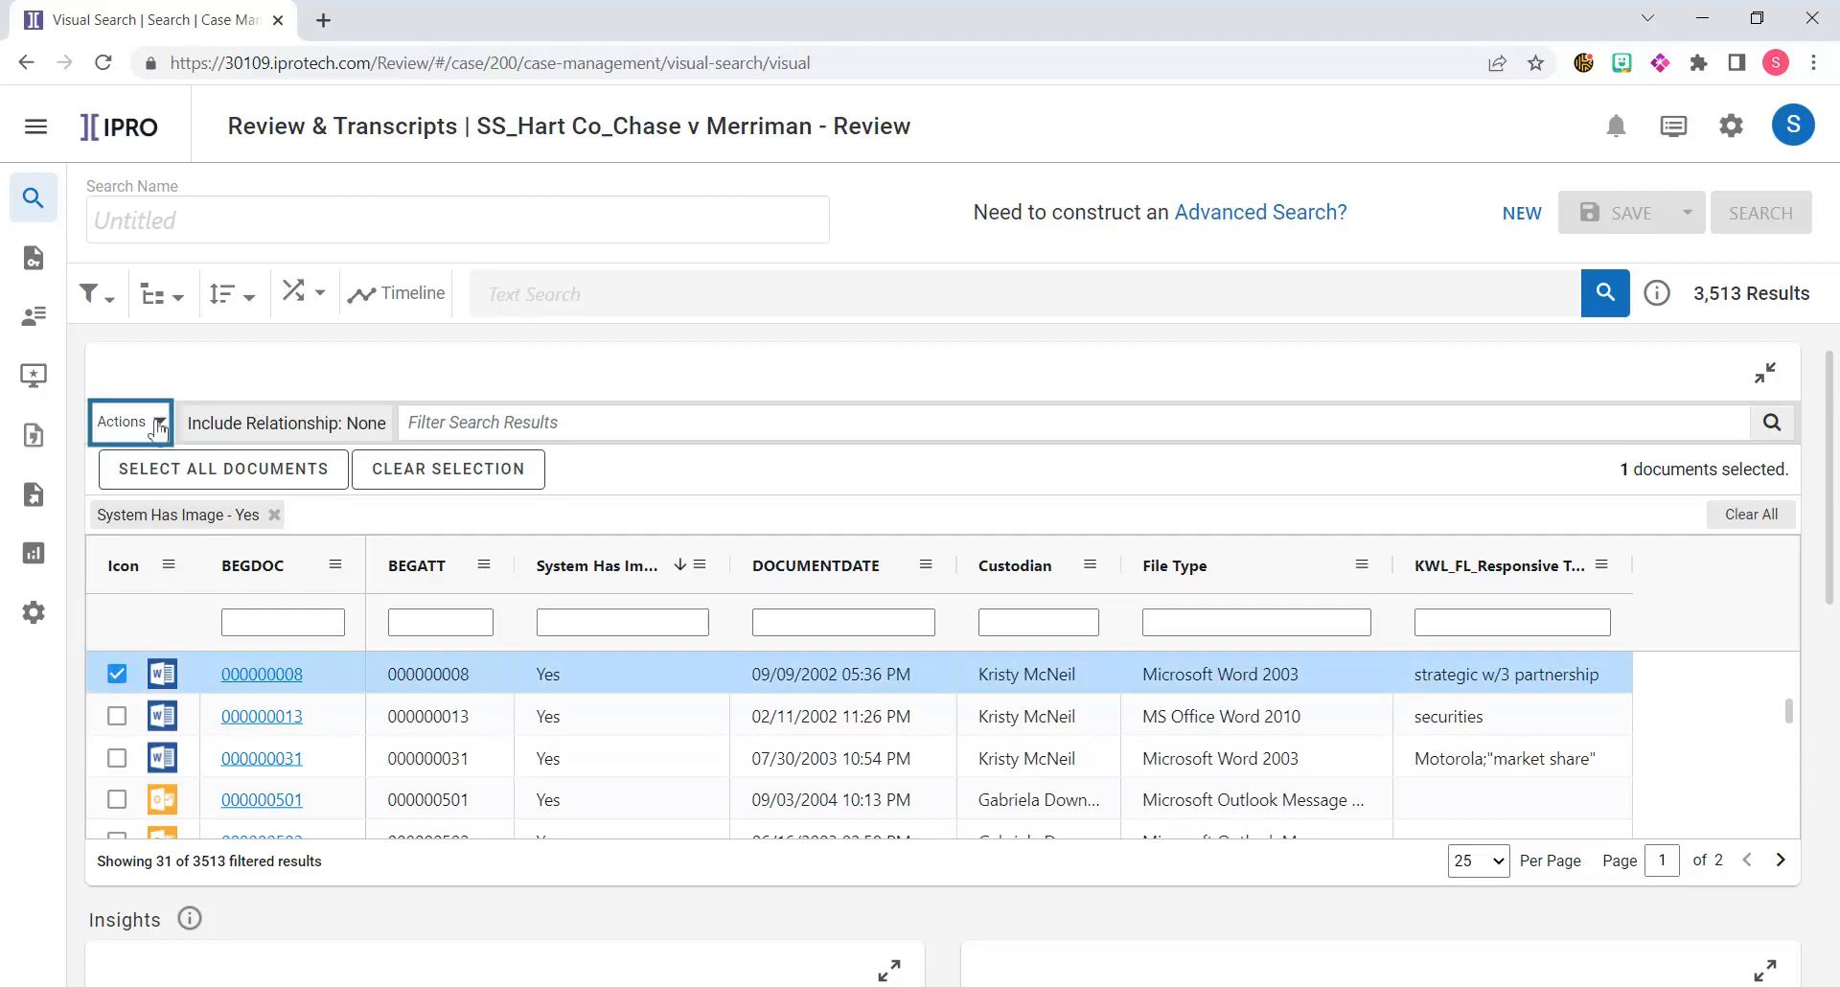
left_click(158, 426)
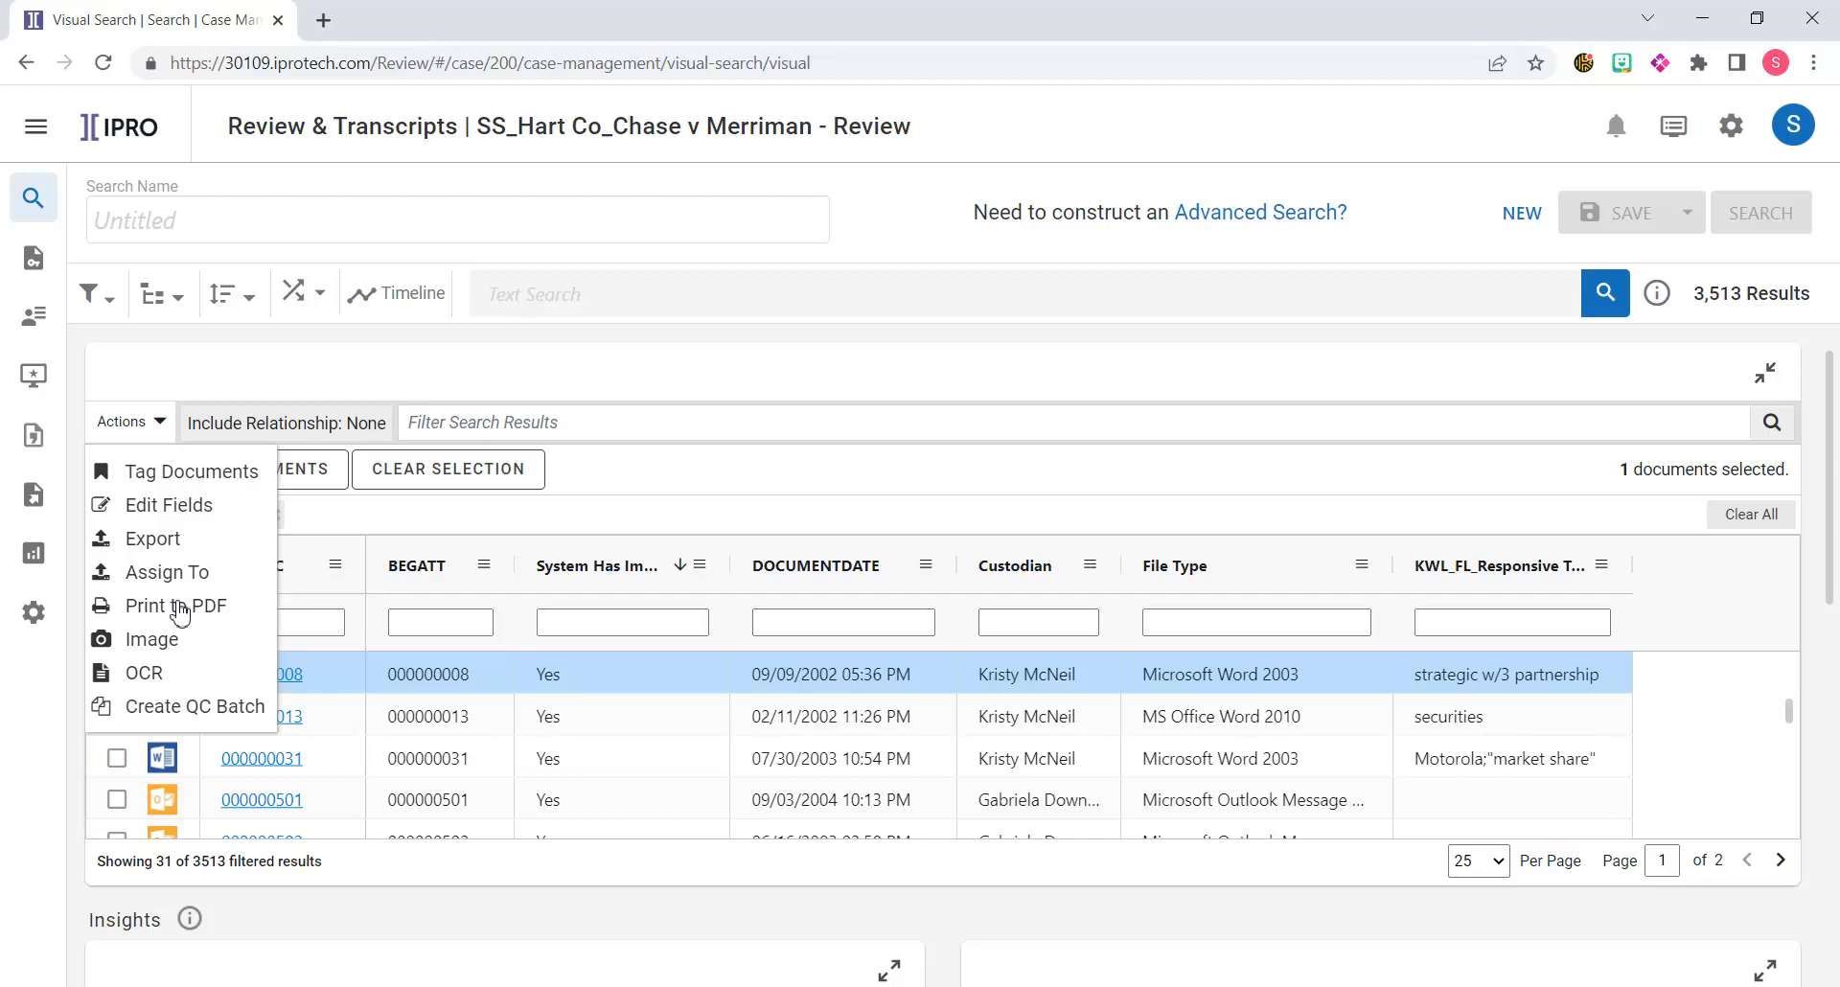
left_click(179, 607)
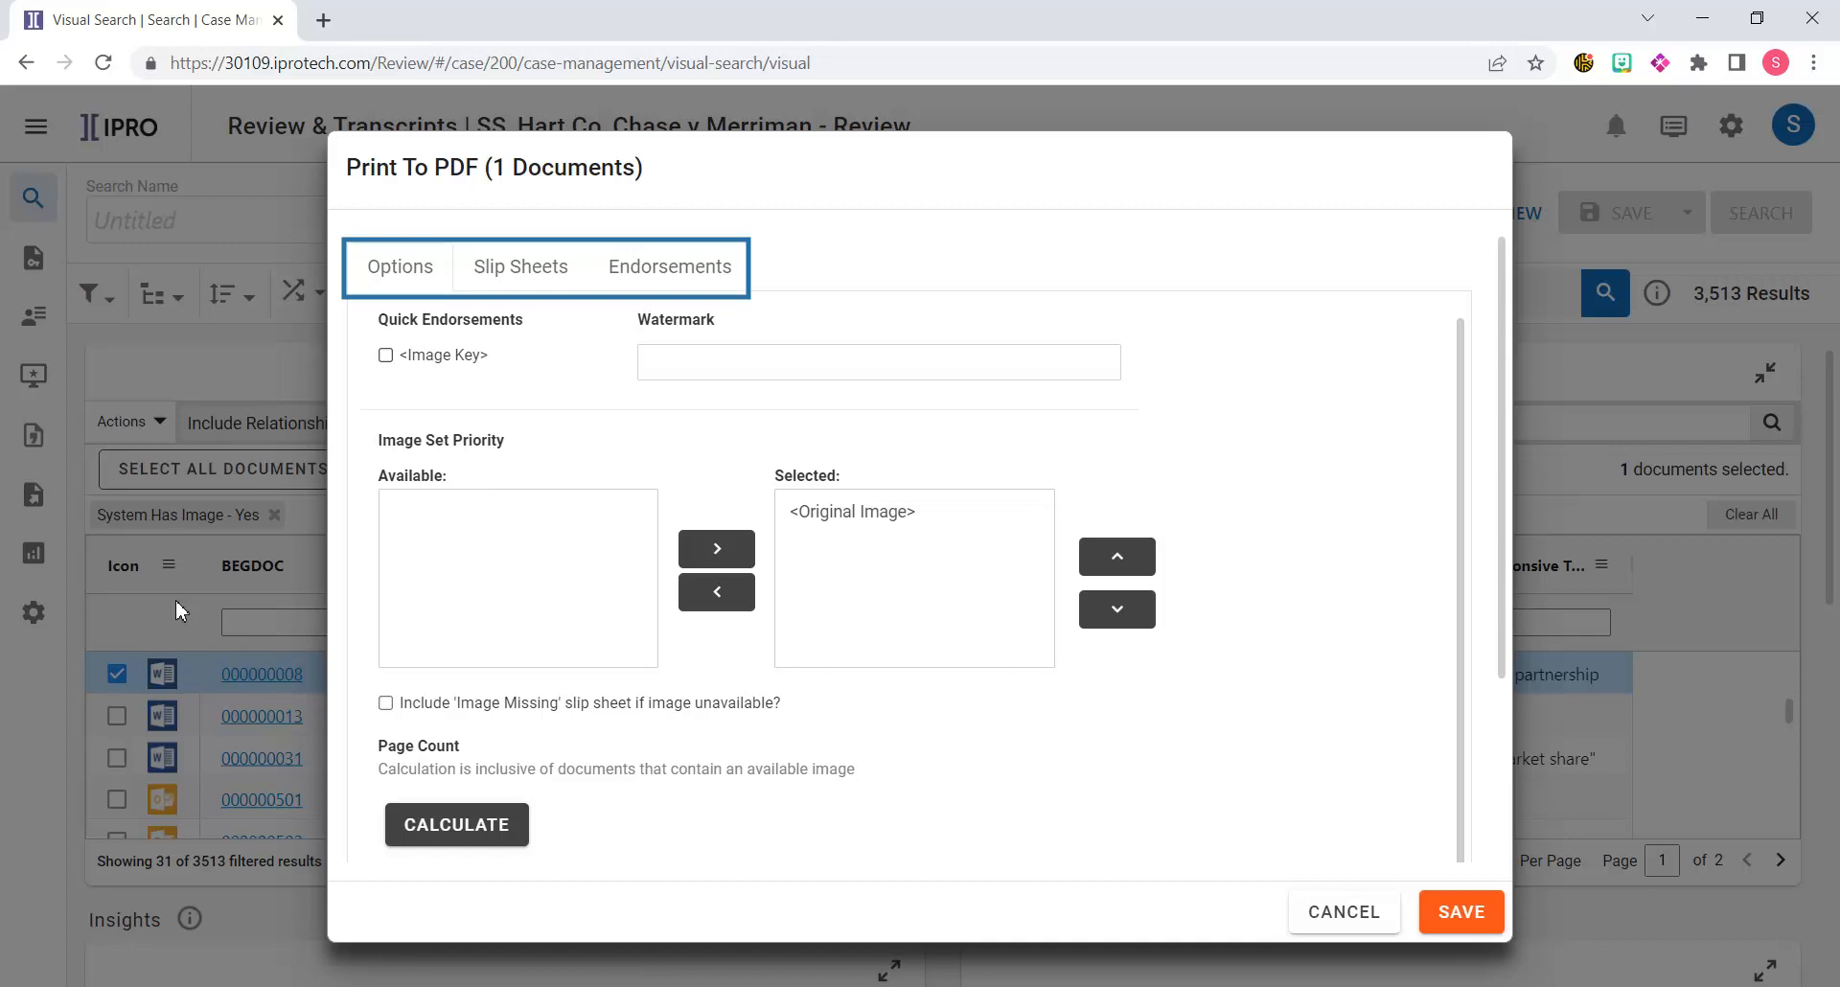
left_click(386, 355)
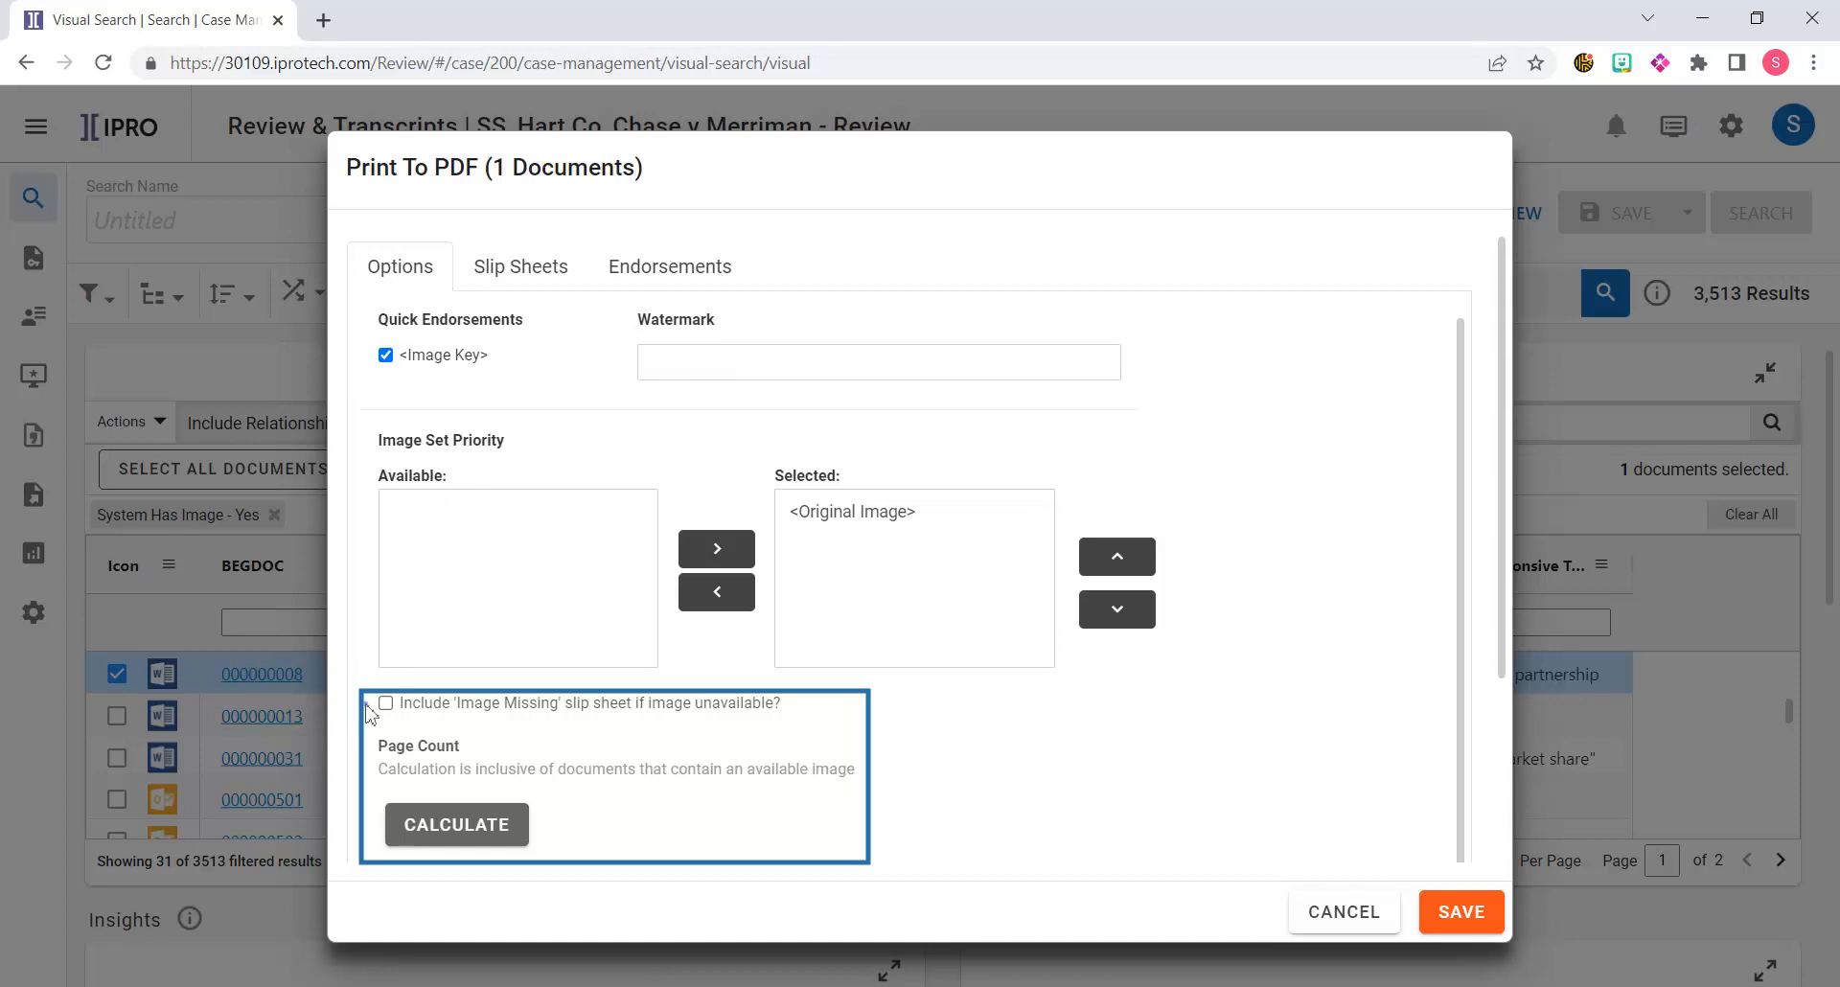
Set the slip sheets to Fields / Custom and add Custodian to their selected fields
left_click(555, 273)
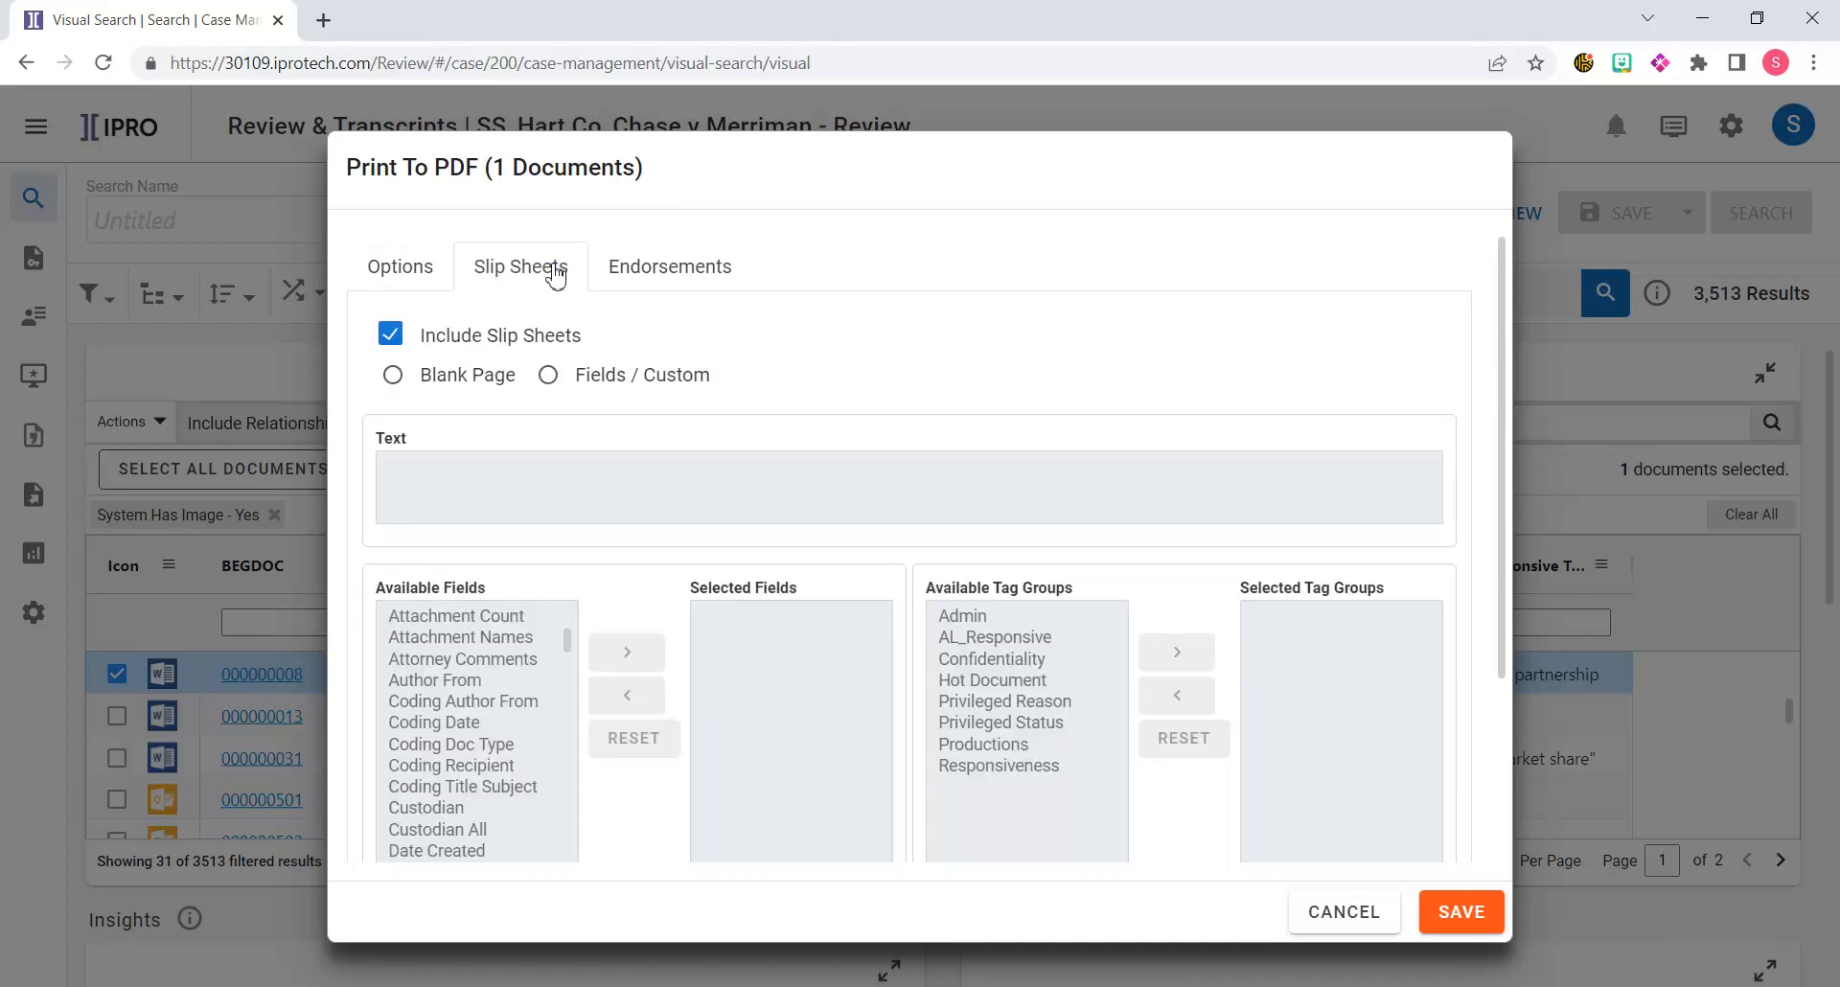
left_click(548, 376)
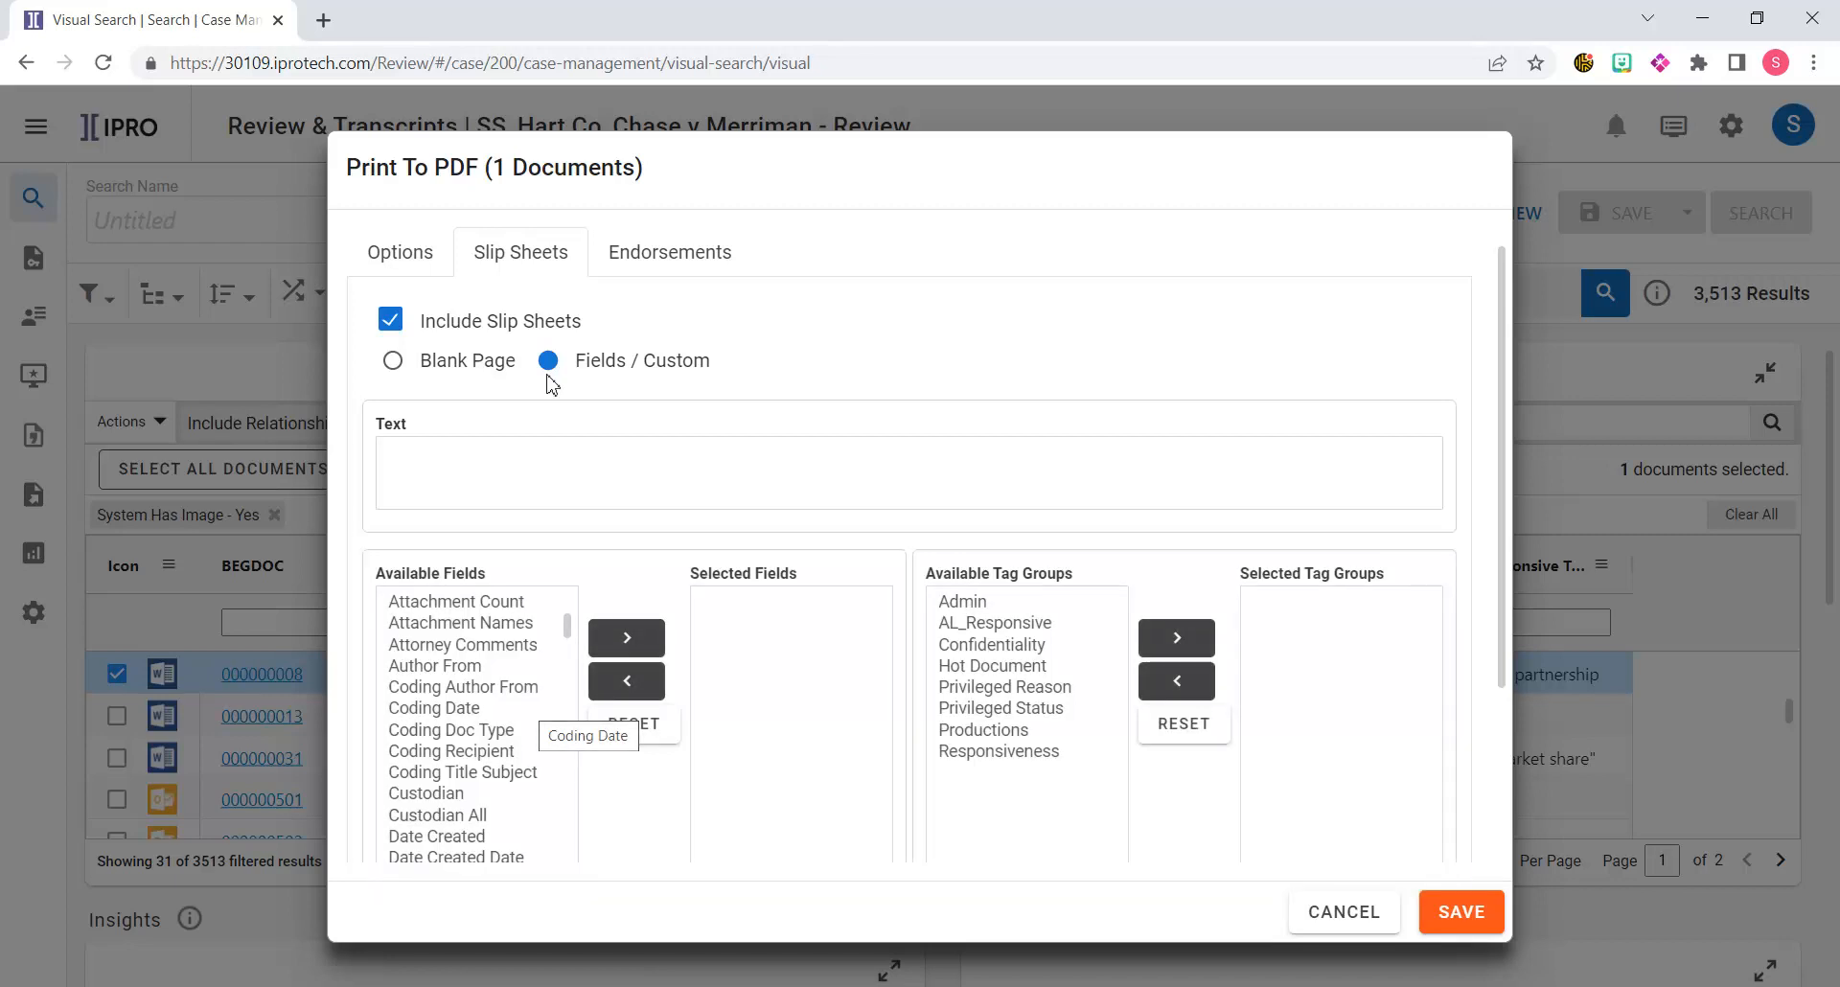
left_click(453, 797)
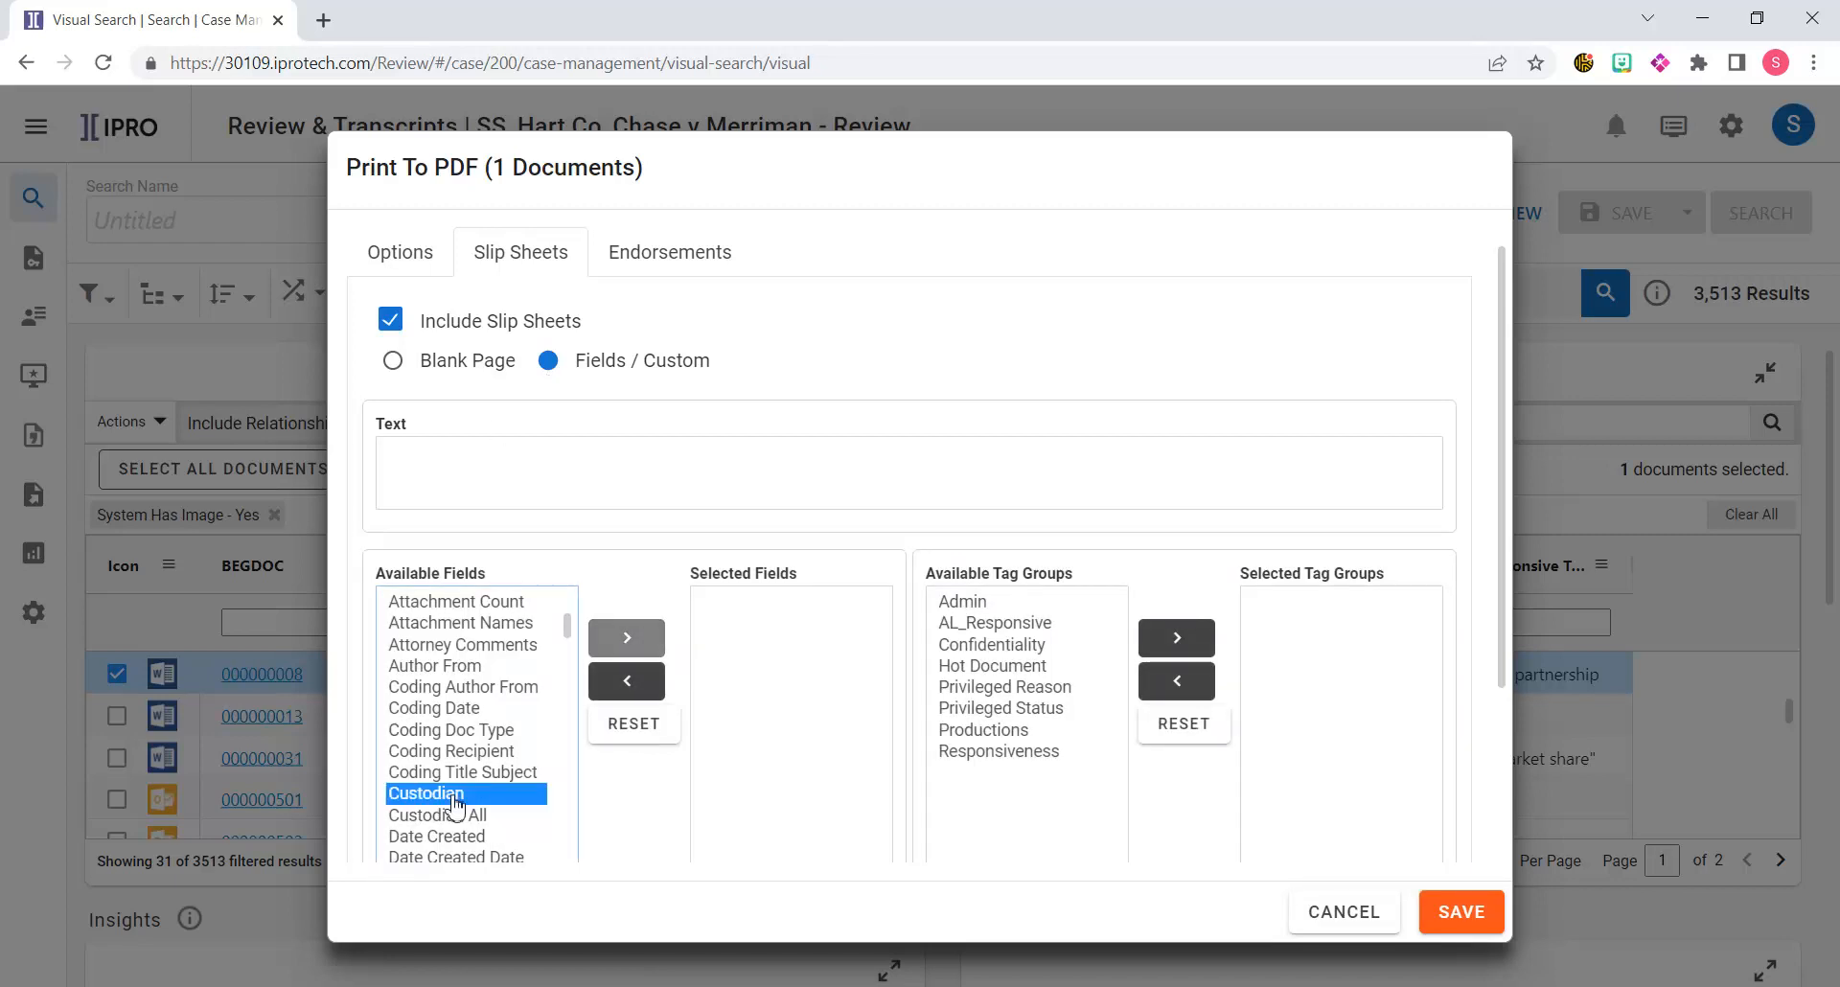
left_click(629, 642)
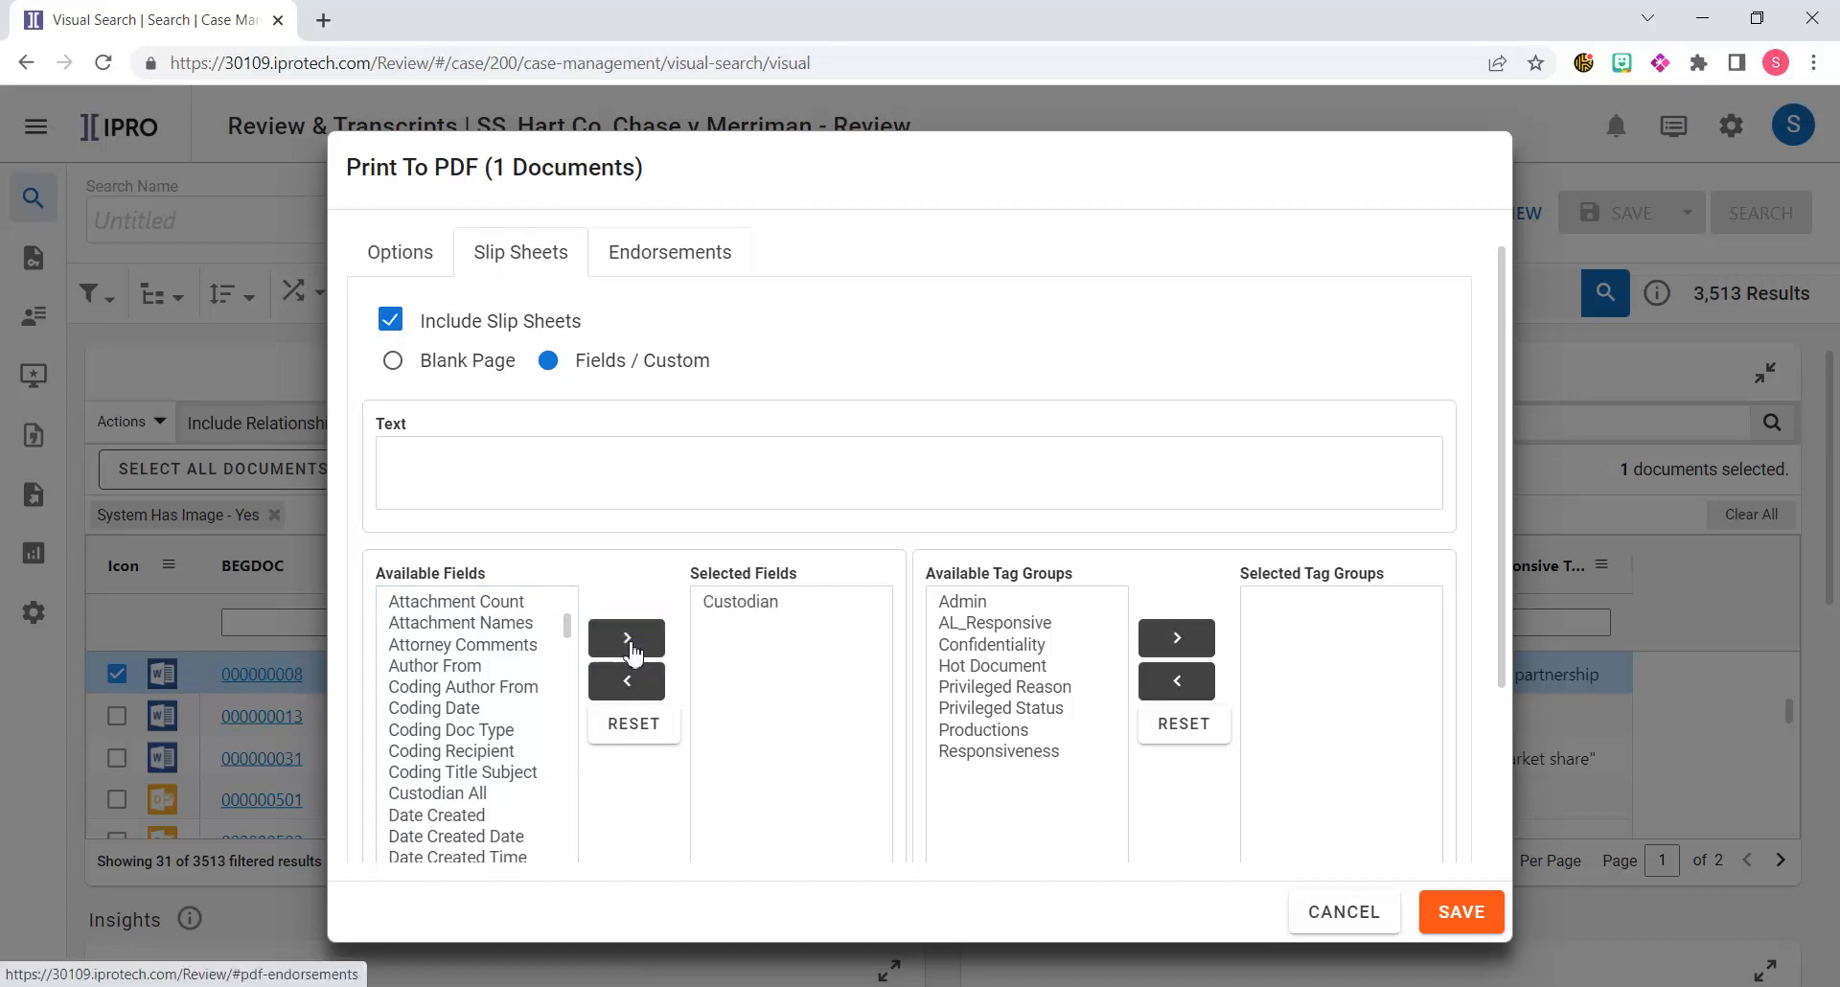
Map the Confidentiality tag option as an endorsement in the Top Center position of the PDF
left_click(684, 261)
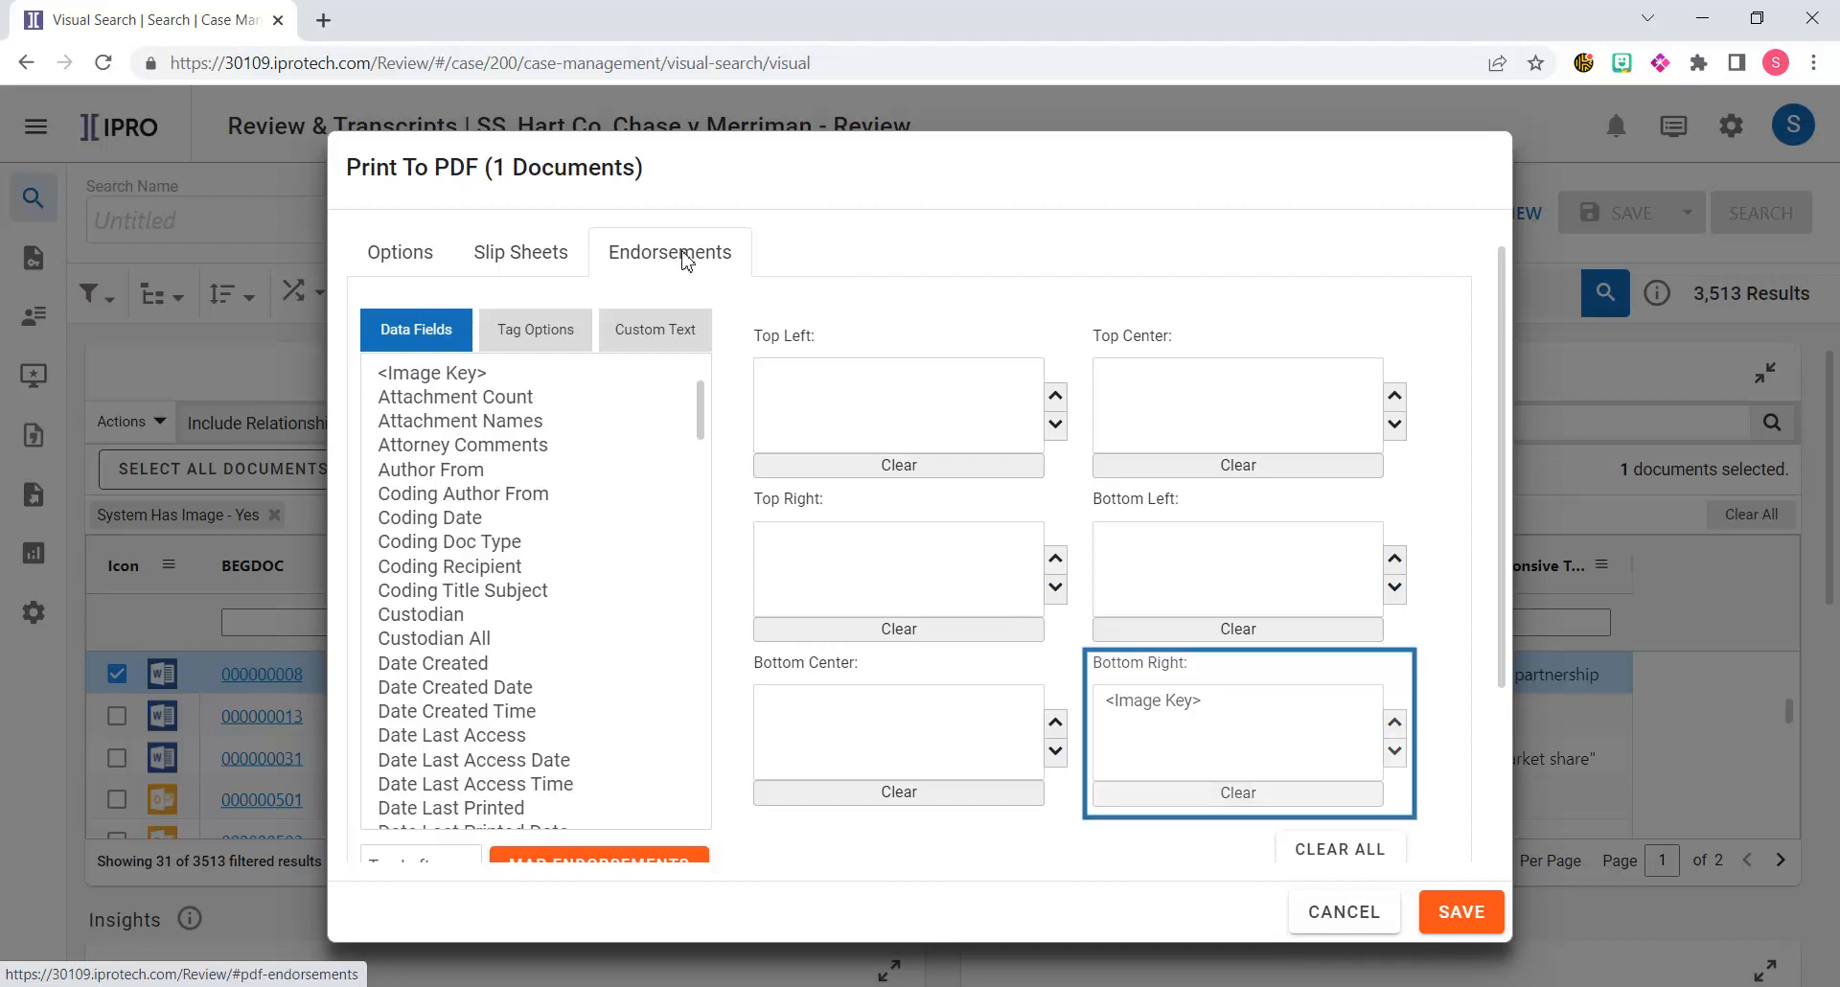
left_click(1250, 705)
left_click(1251, 706)
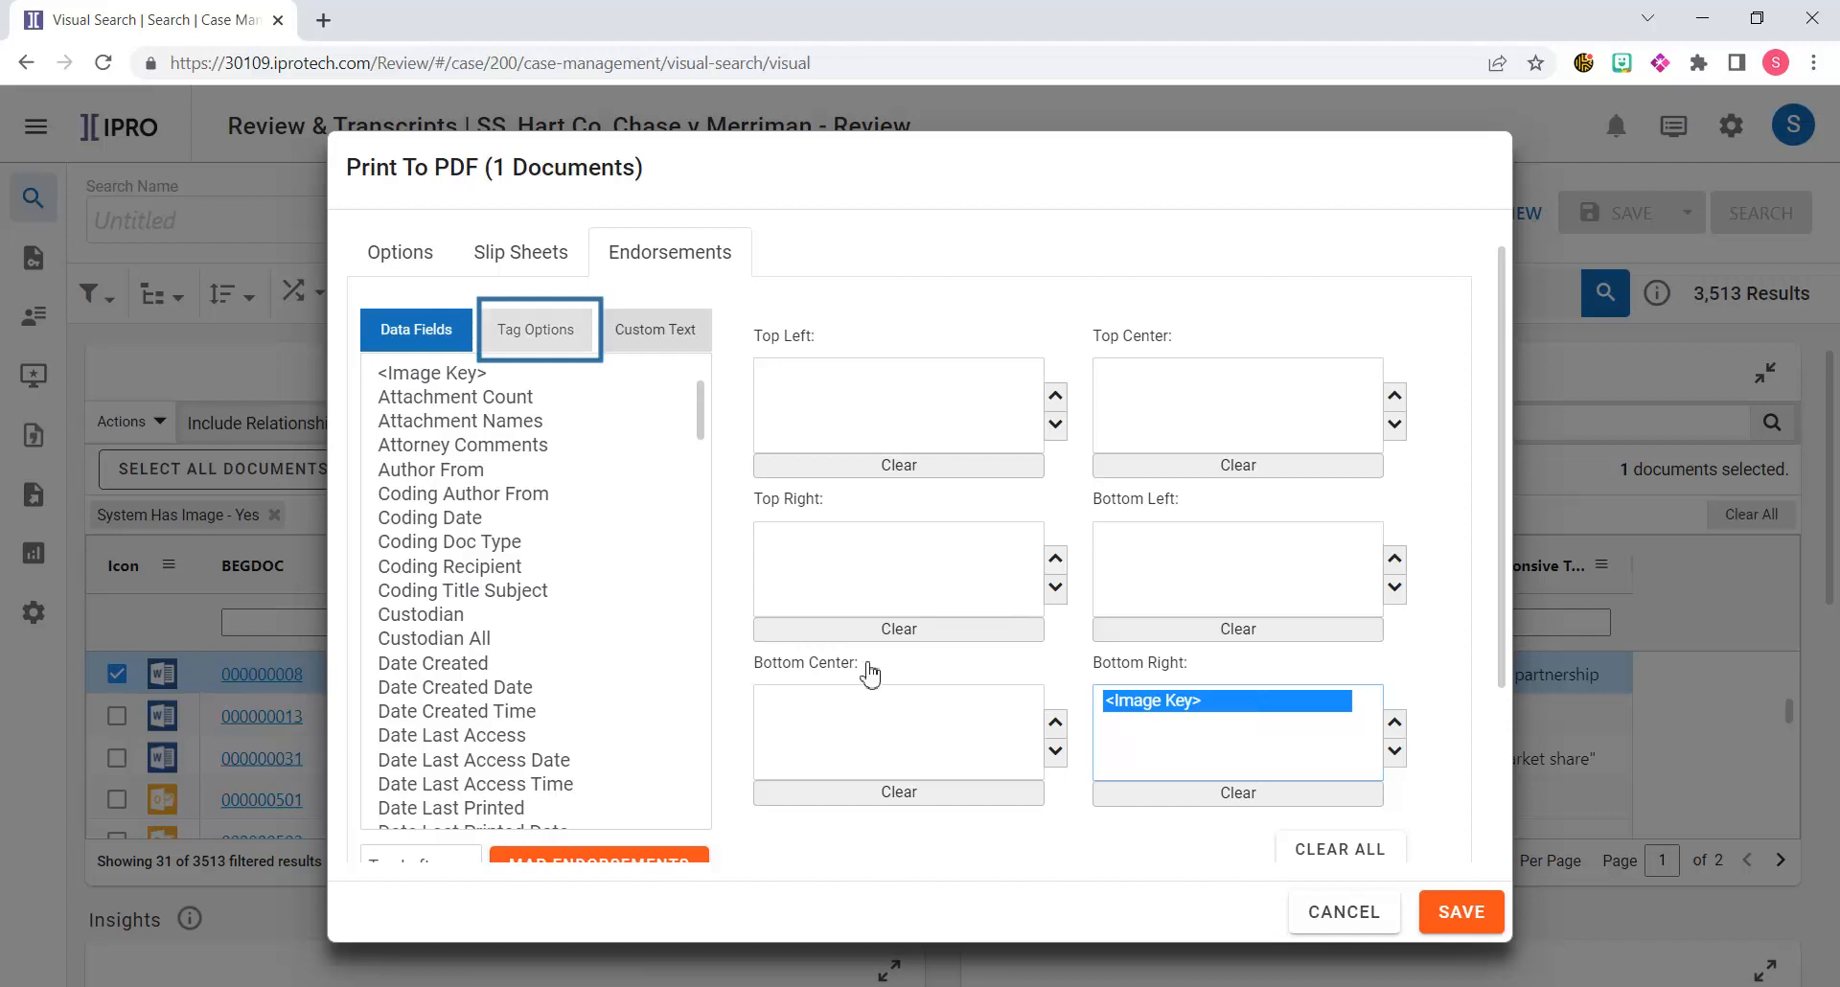
left_click(558, 328)
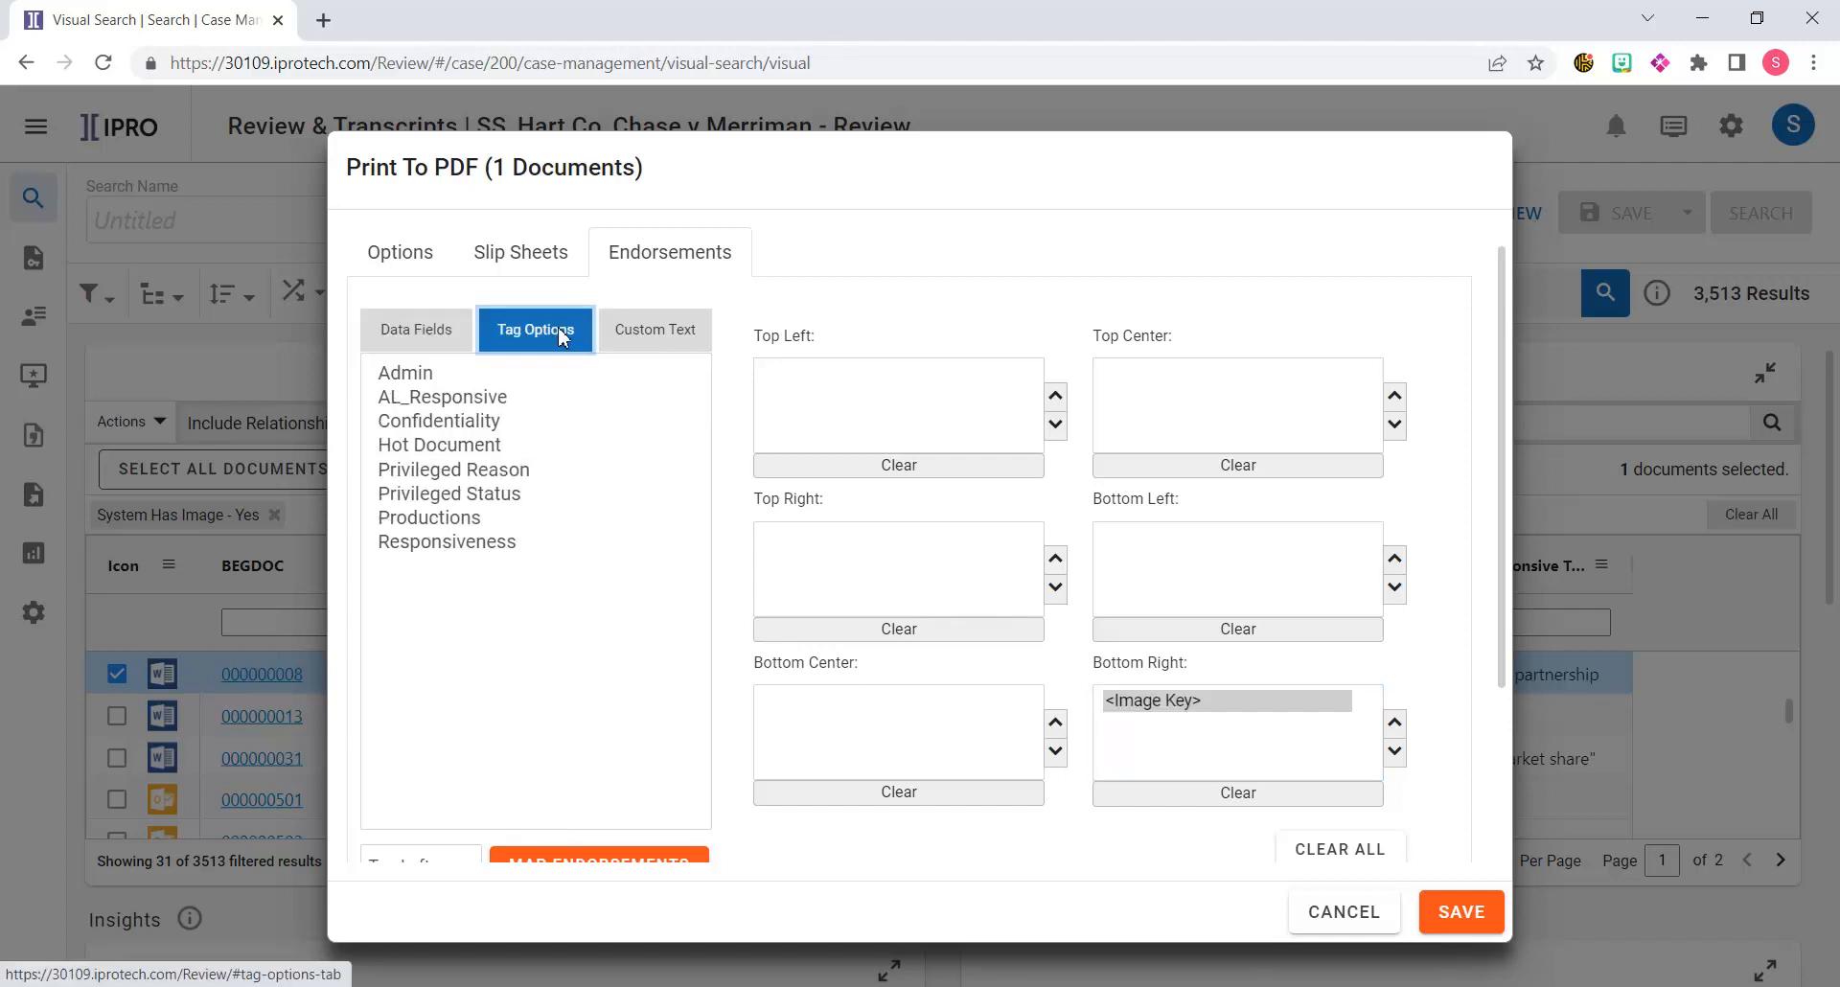
left_click(486, 423)
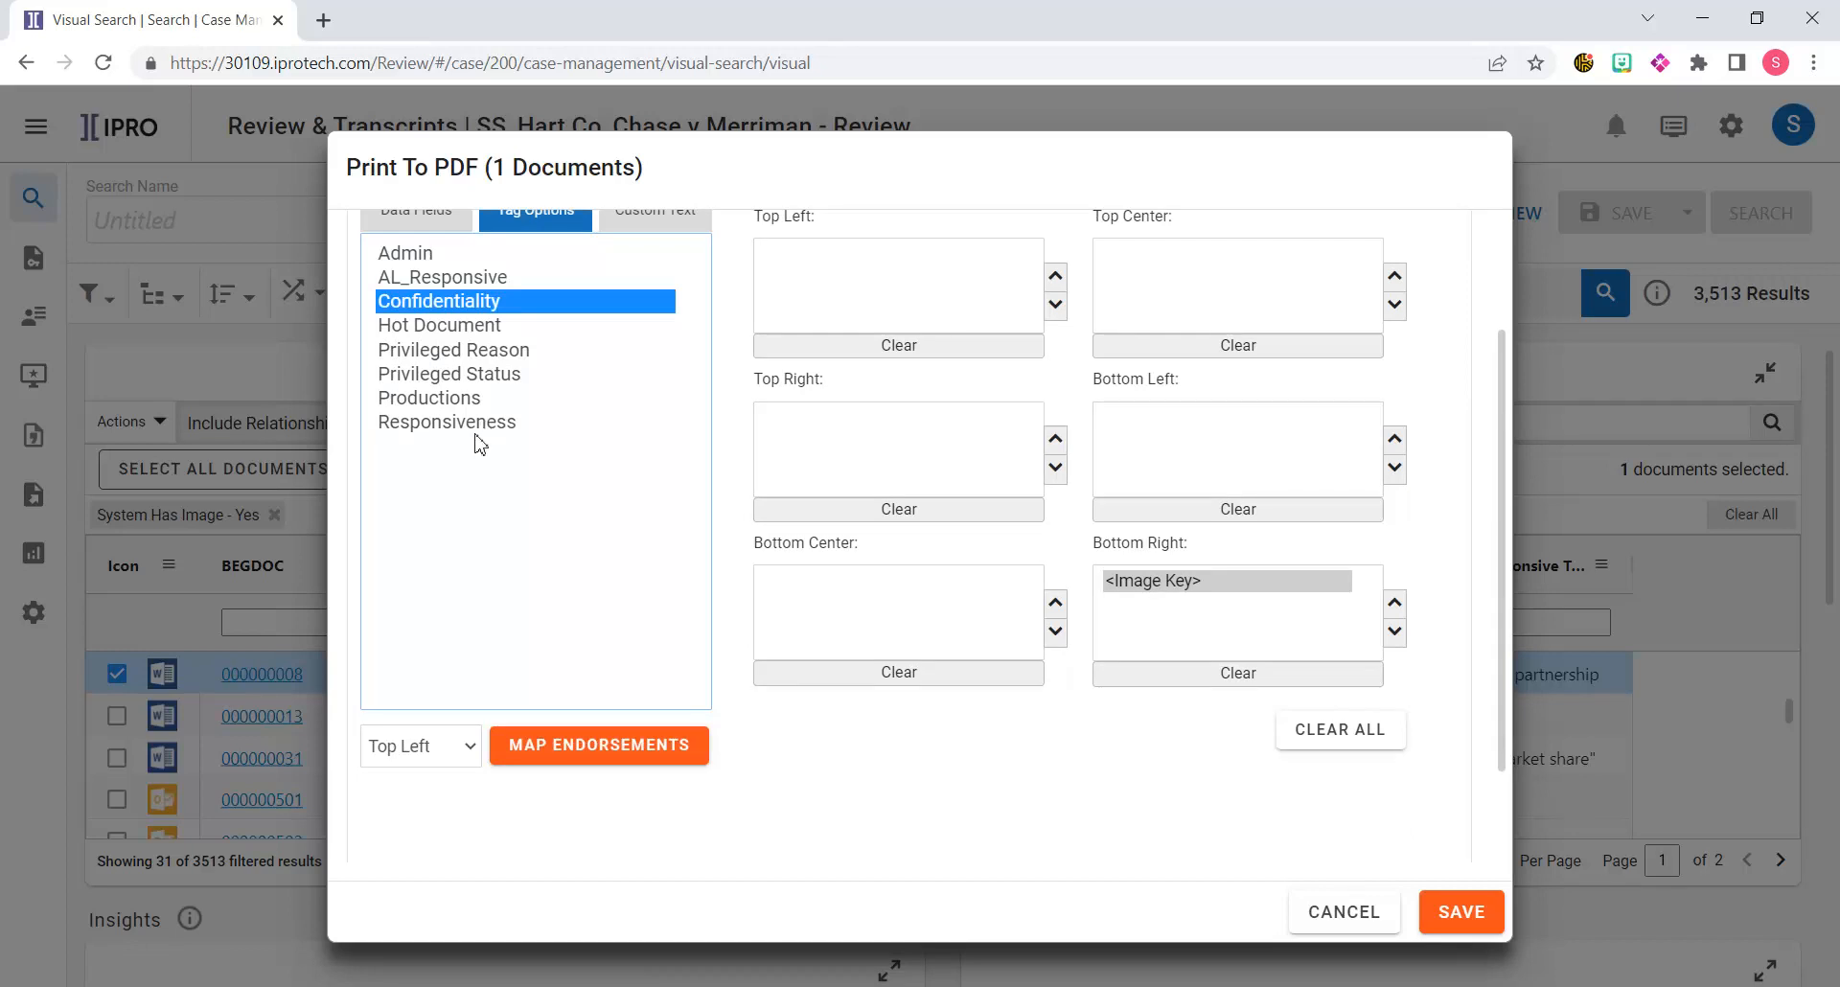
left_click(471, 755)
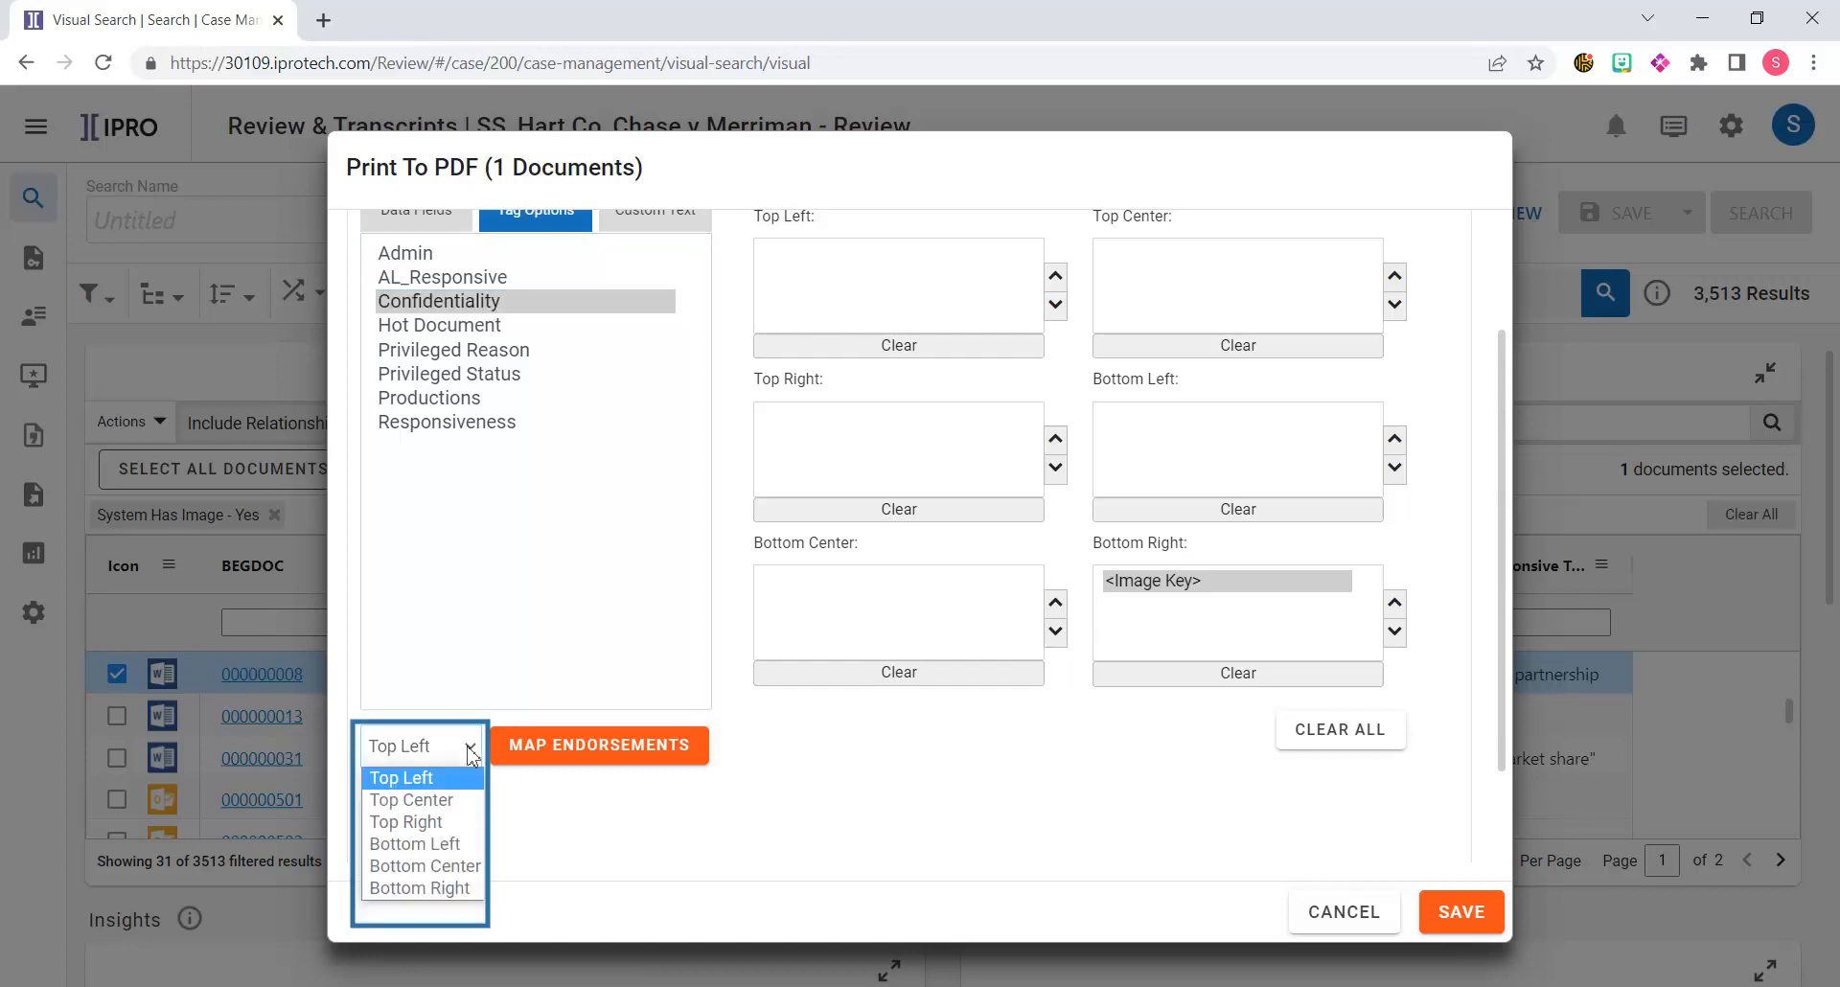
left_click(455, 808)
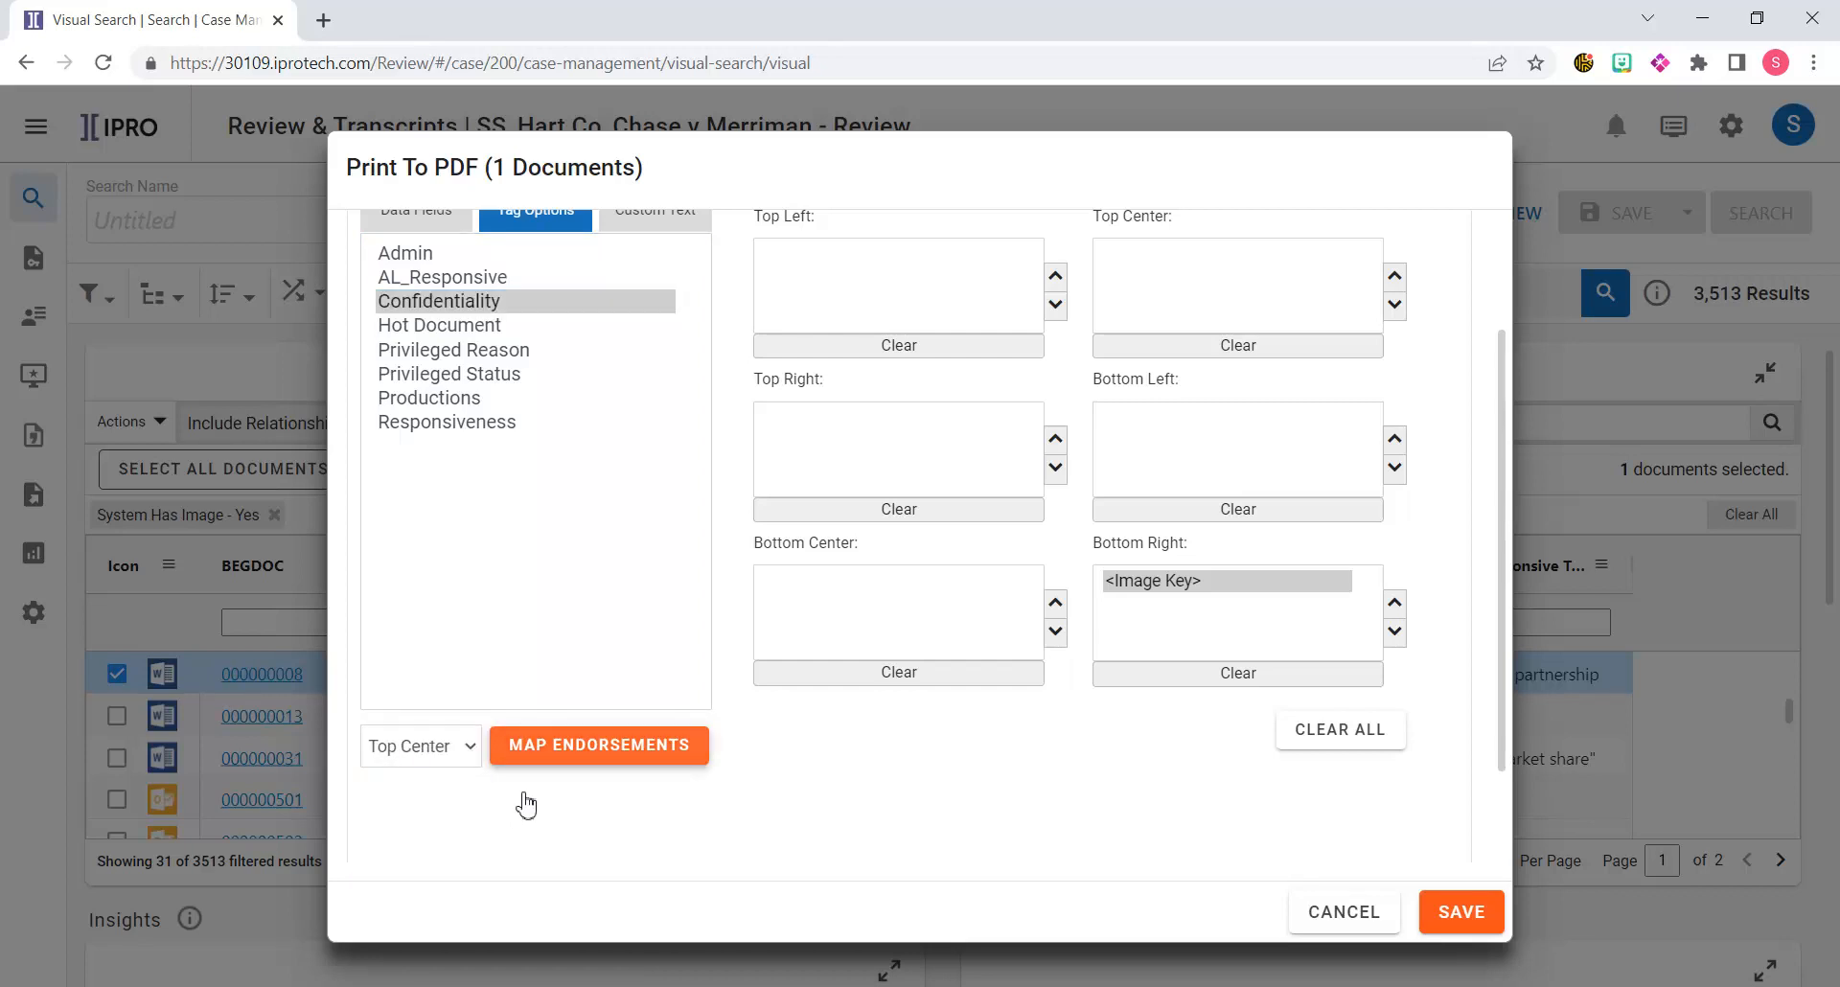
left_click(562, 755)
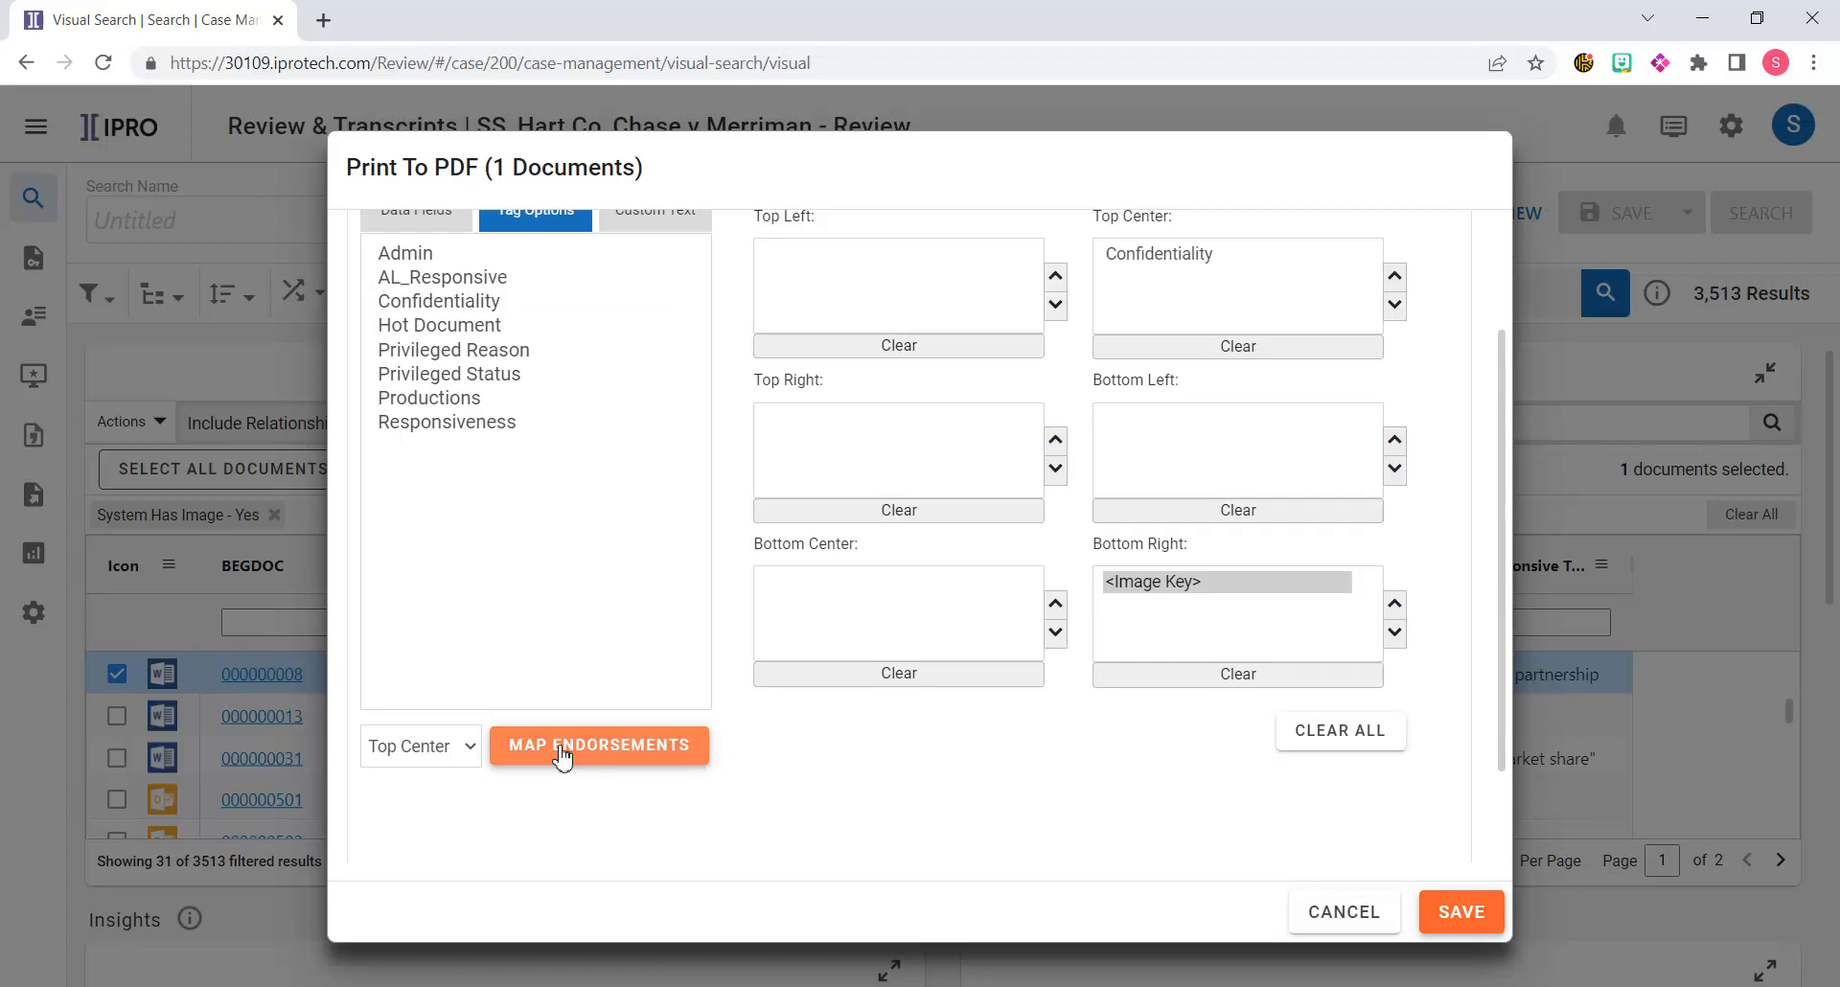
Submit the Print to PDF job with the configured slip sheets and endorsements
left_click(1461, 912)
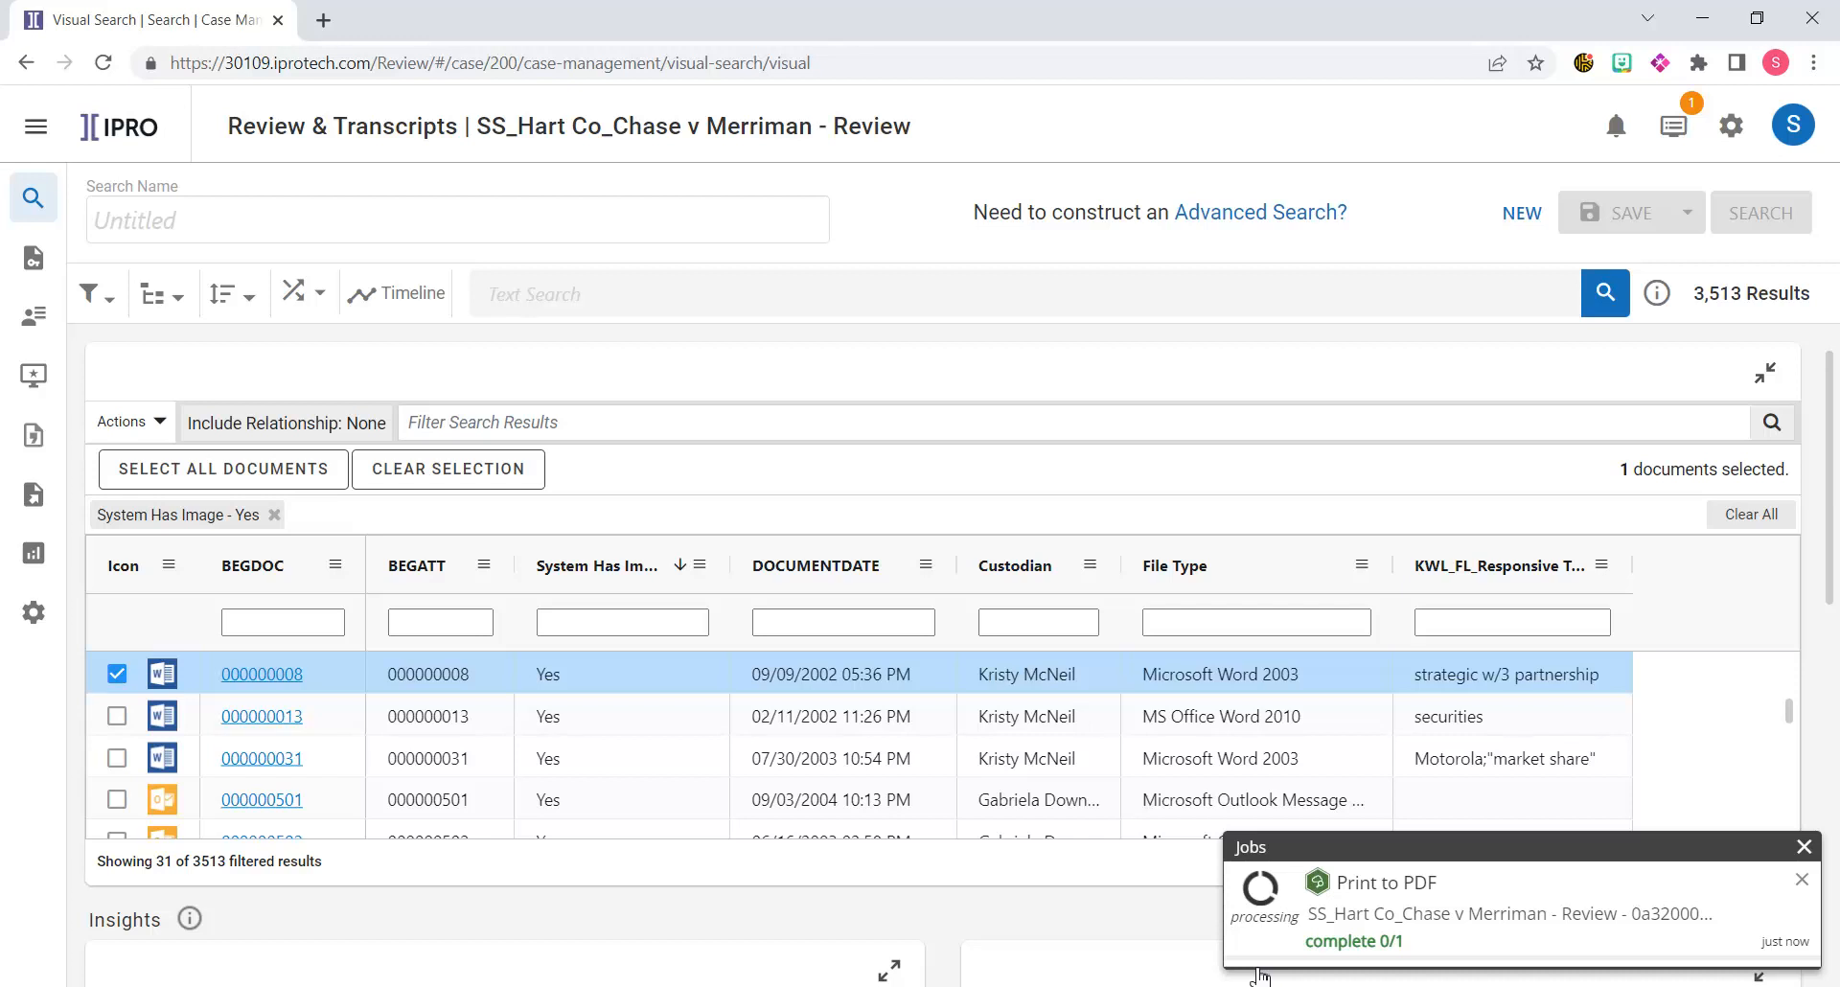
Tally the System Has Image column and filter the results to the documents with the value No
left_click(703, 570)
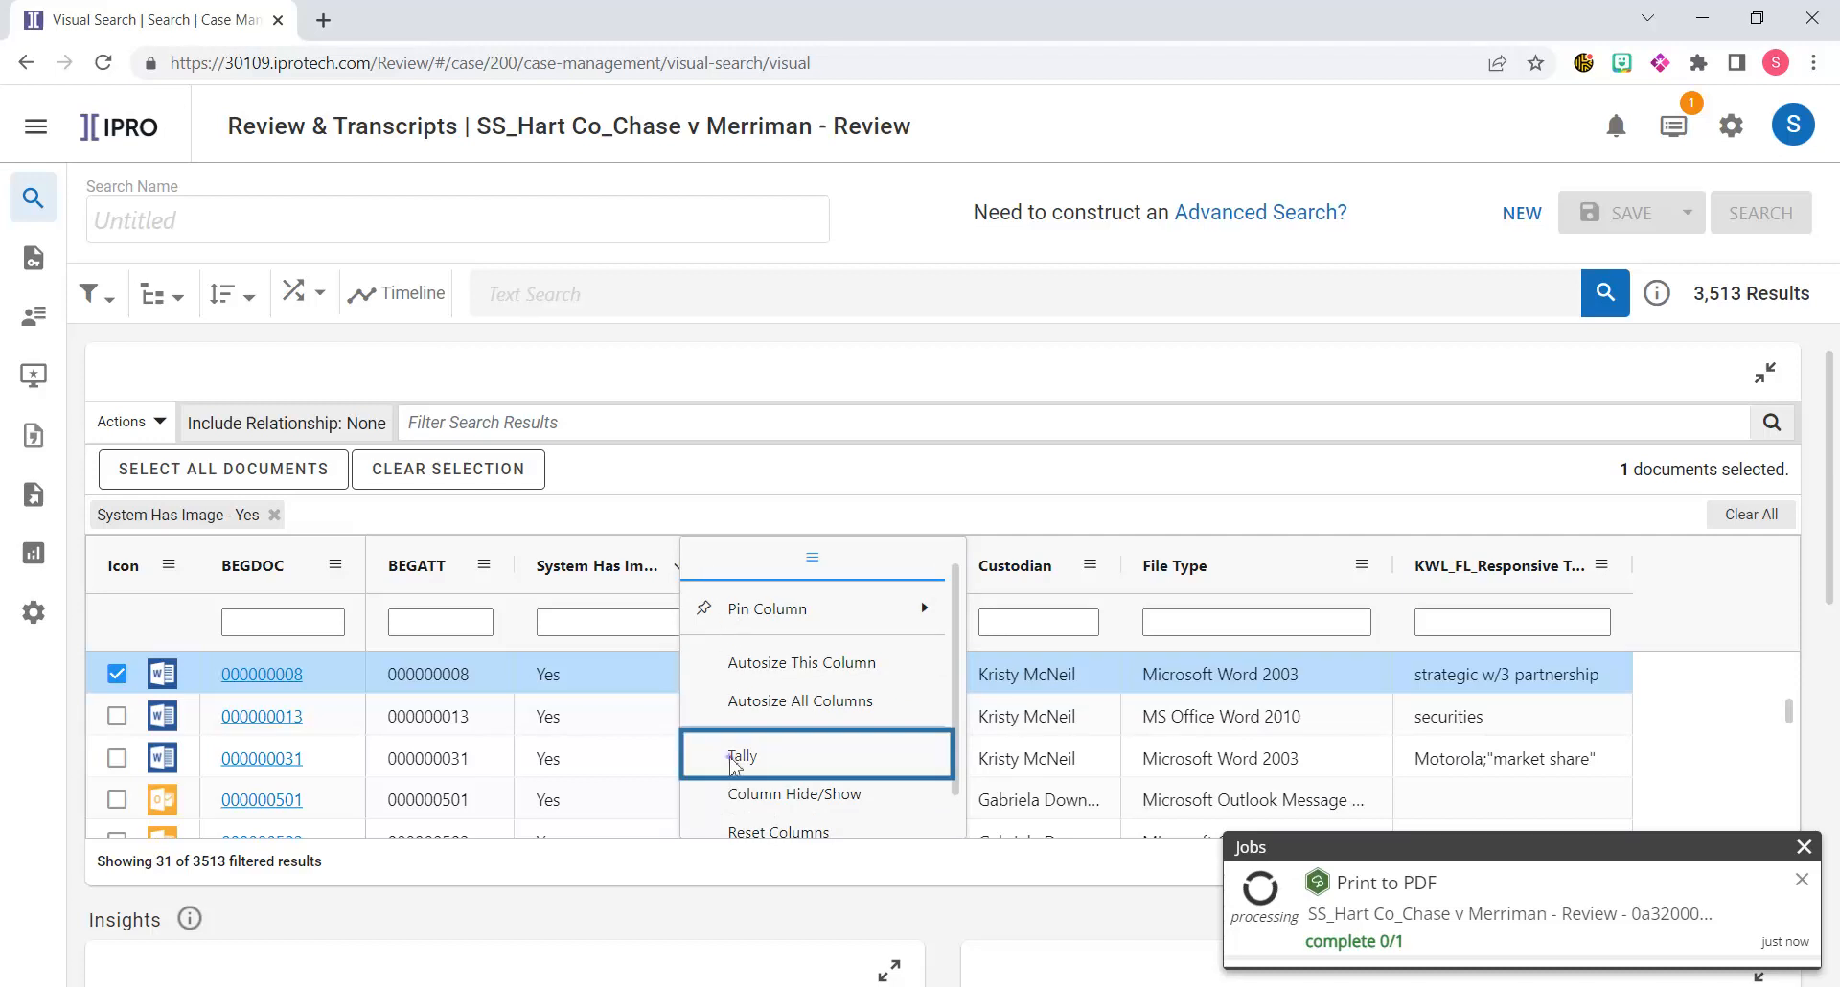
left_click(736, 757)
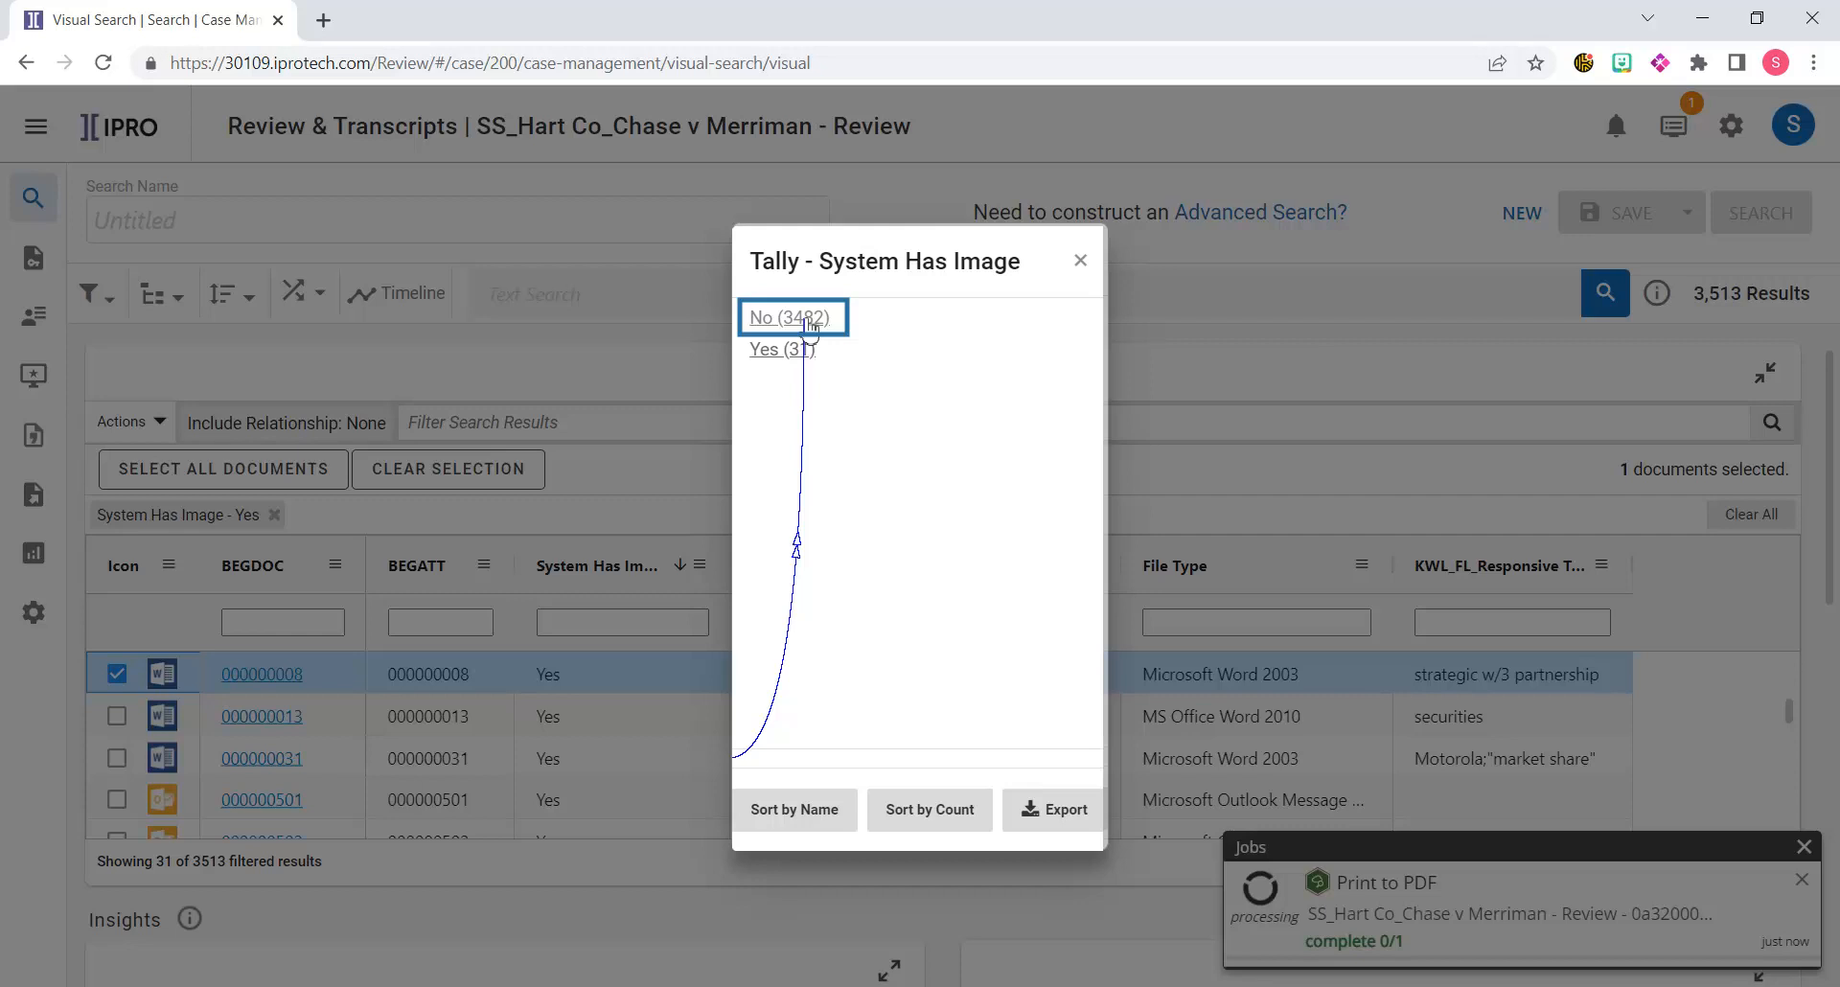
left_click(810, 324)
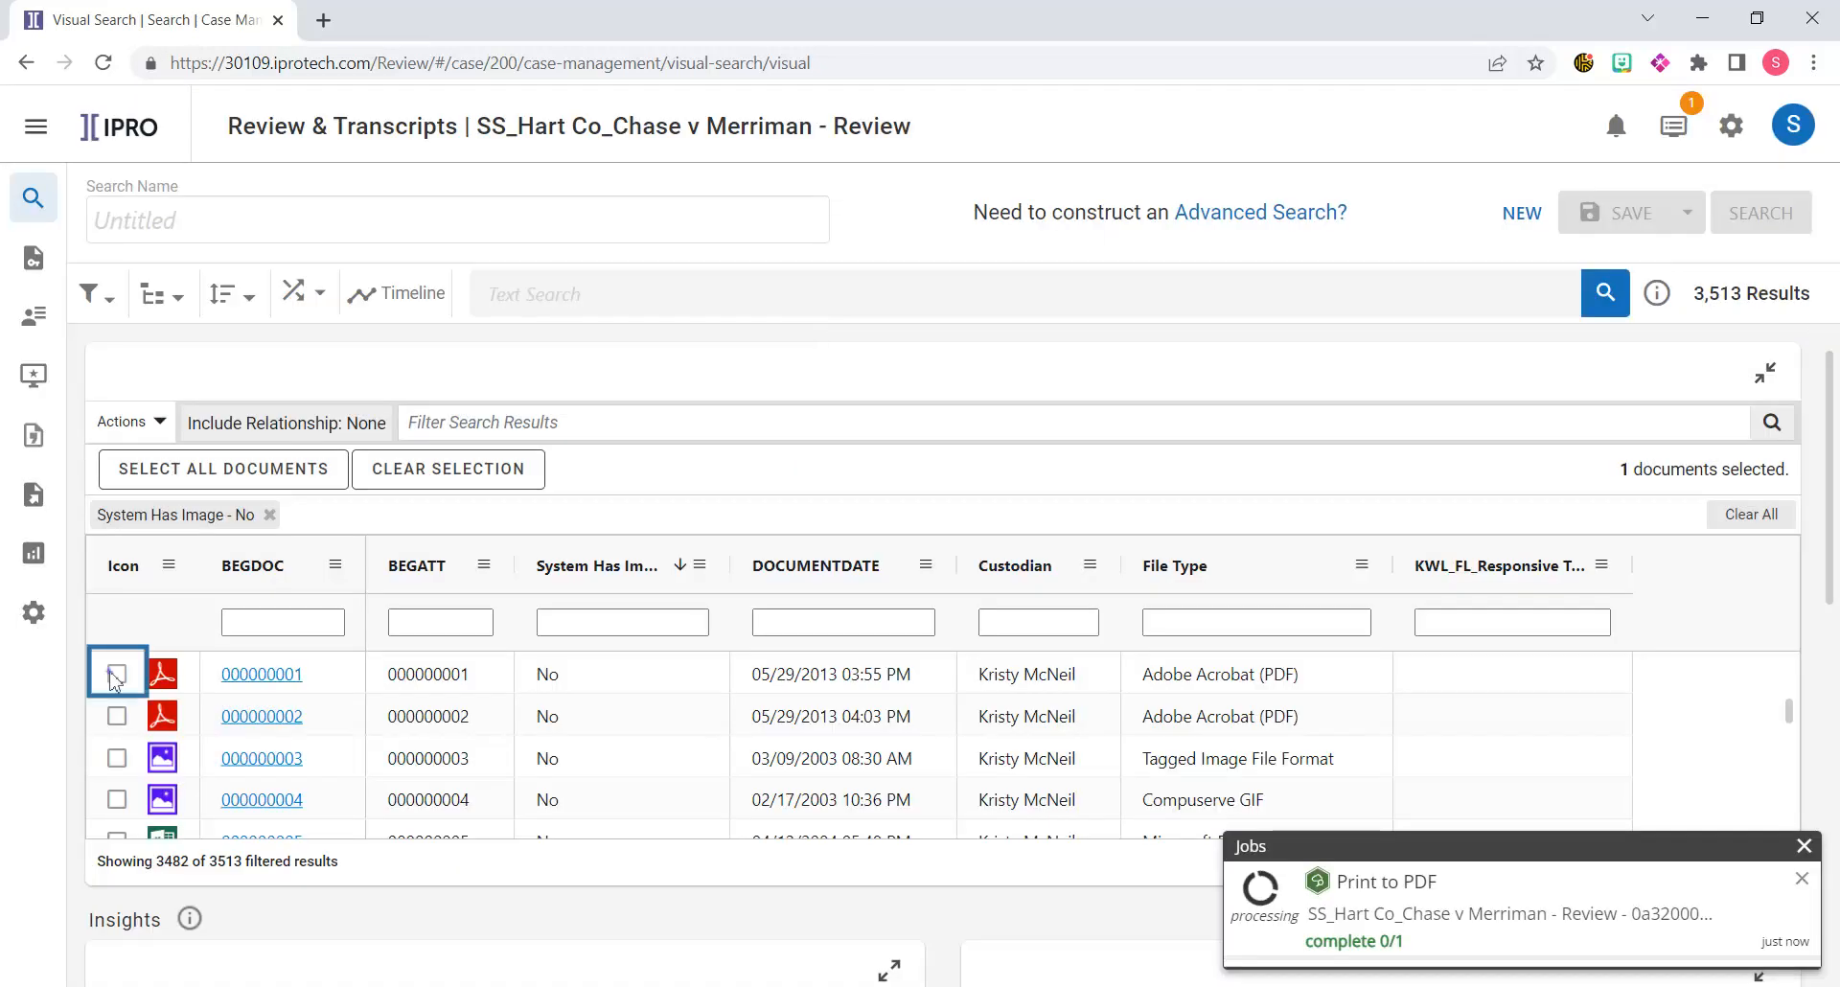
Select document 000000001 and submit it for imaging with the default color and eCapture project options
left_click(116, 675)
left_click(159, 428)
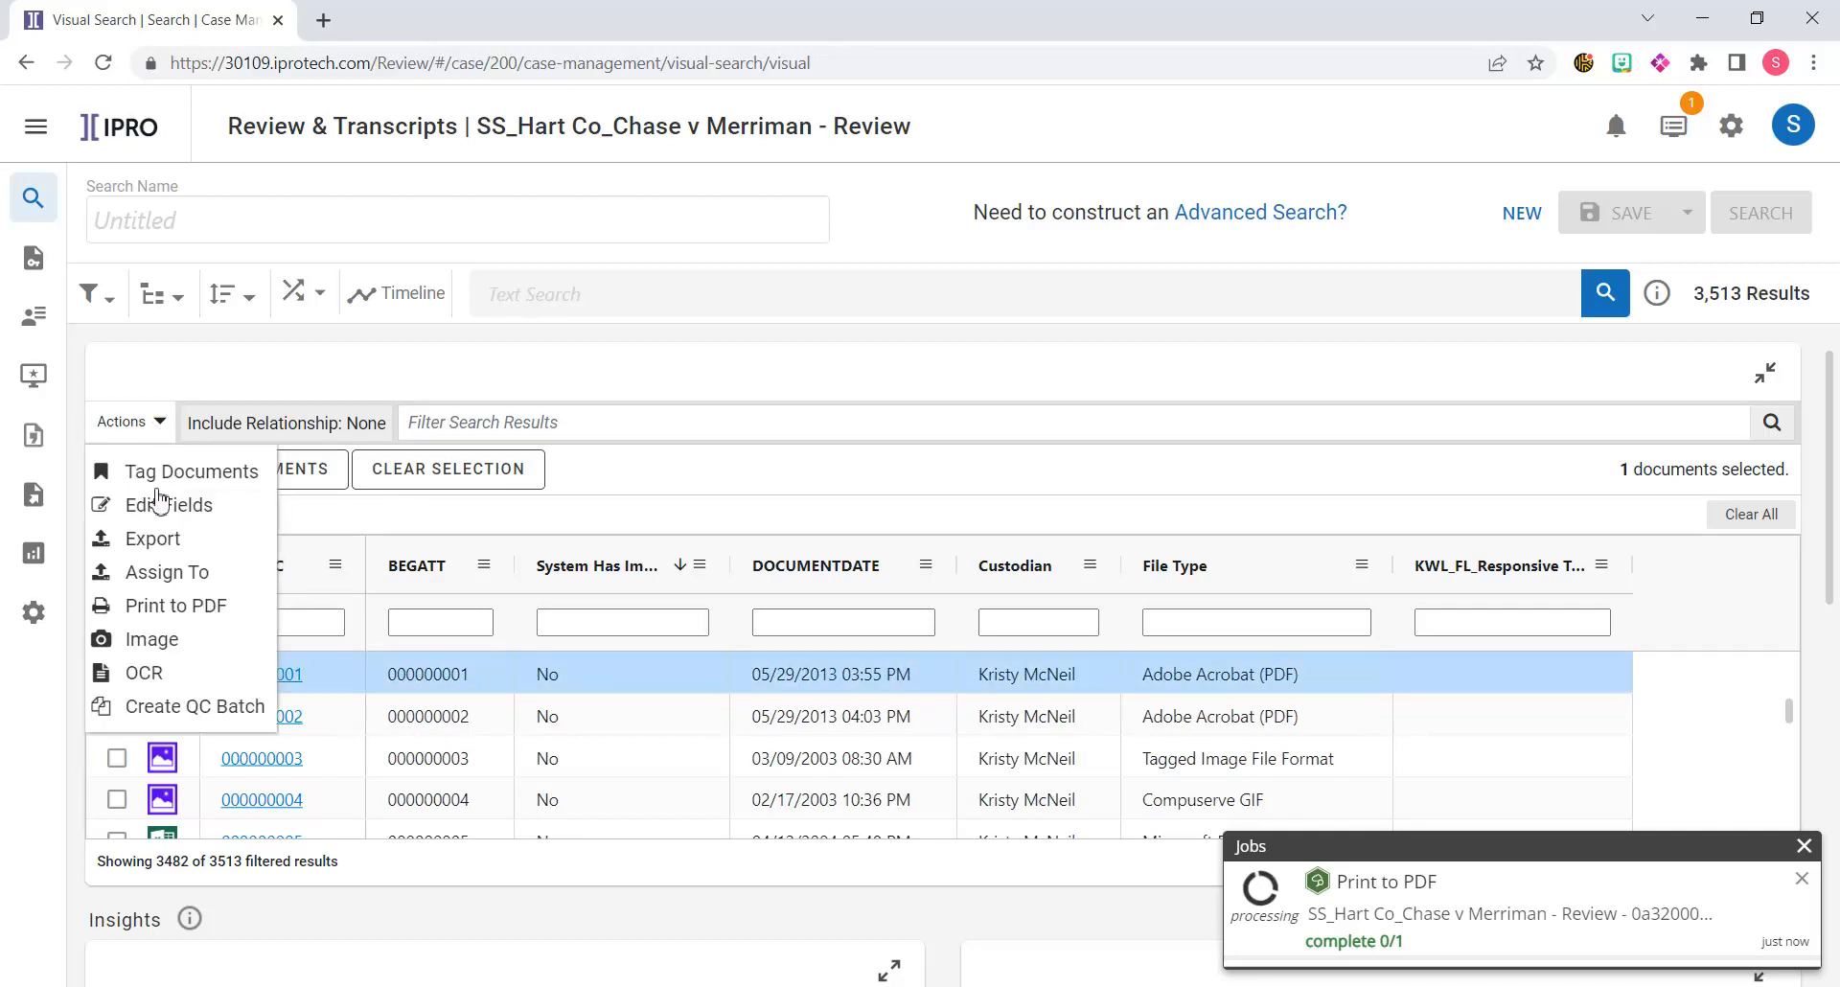
left_click(159, 646)
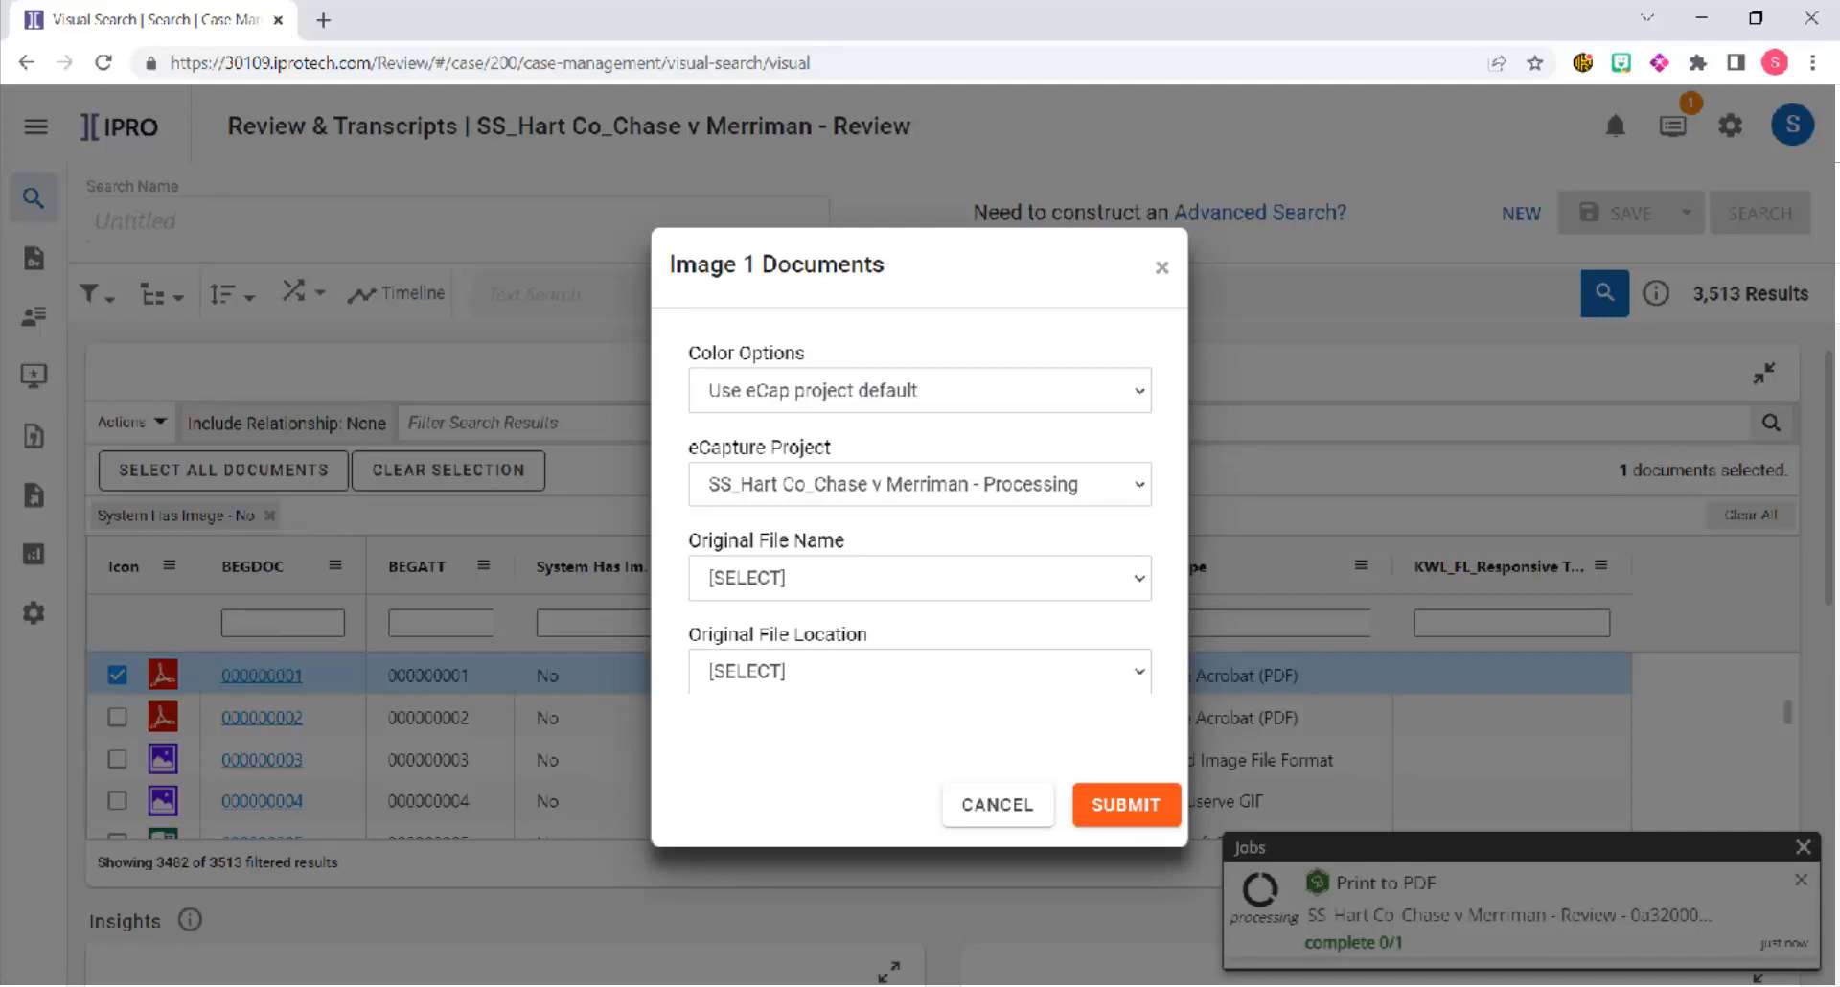
left_click(1118, 805)
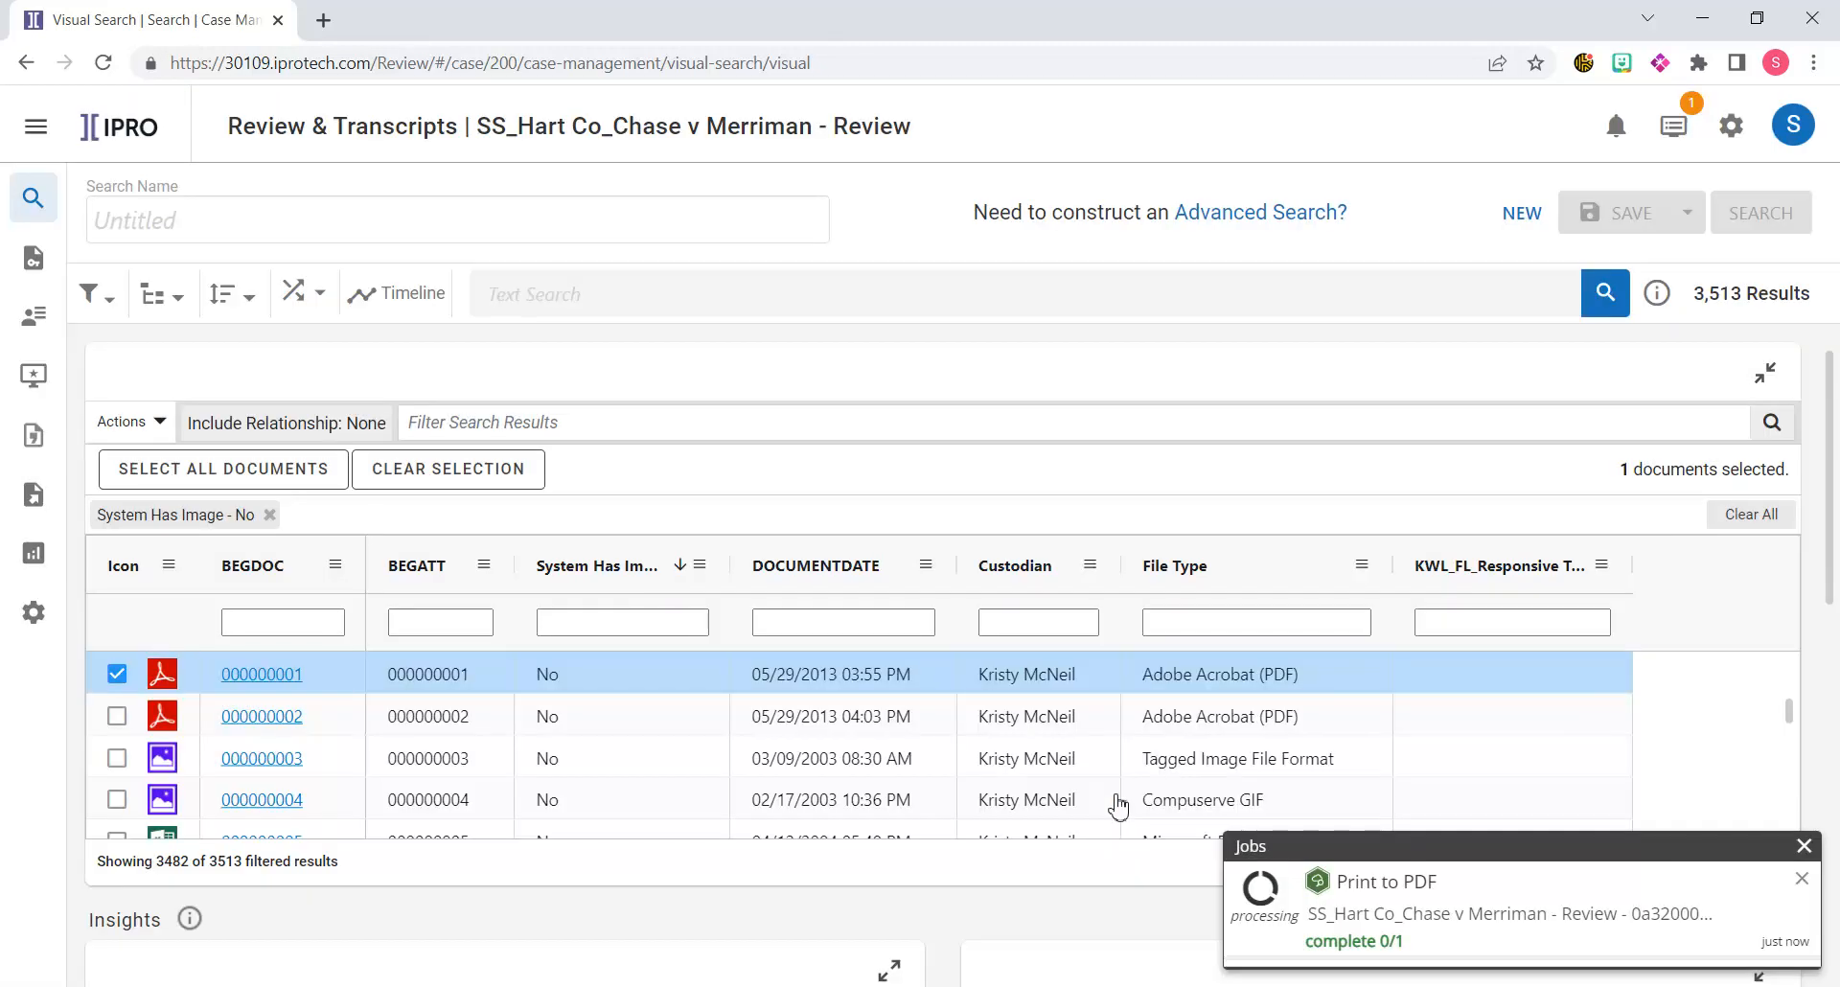
Send the selected document 000000001 to be OCR processed and confirm the request
left_click(161, 423)
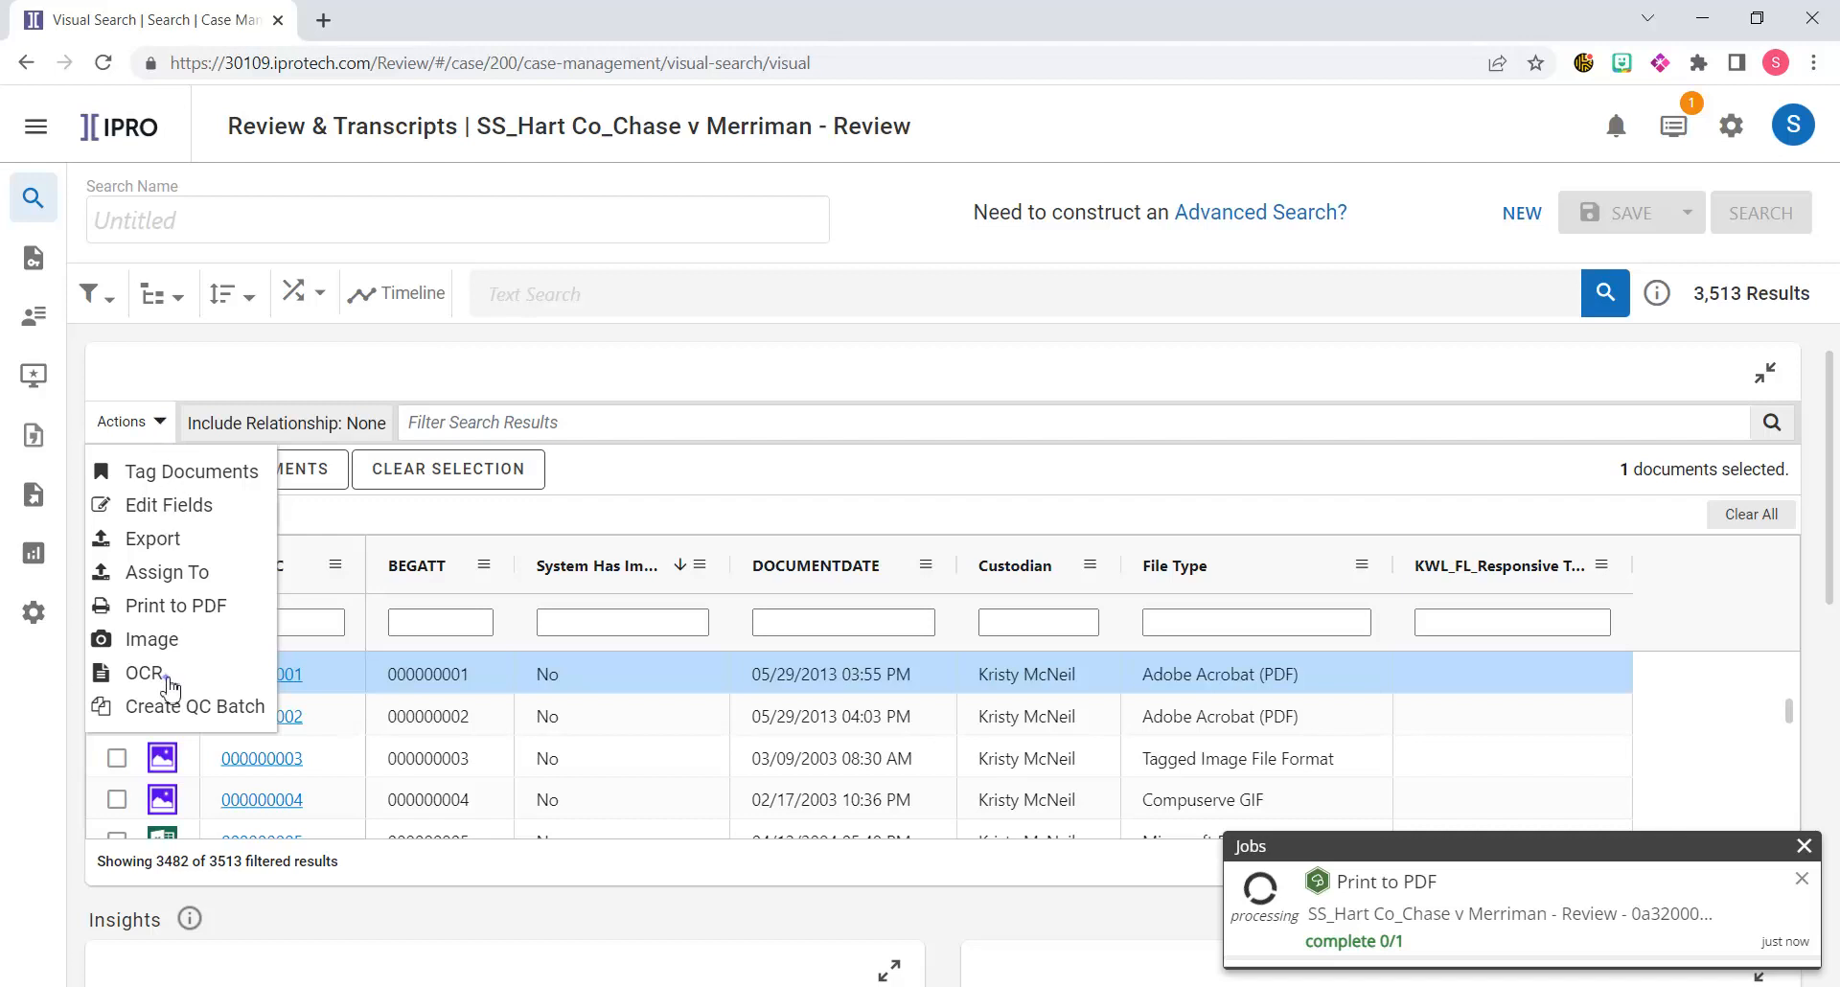
left_click(169, 678)
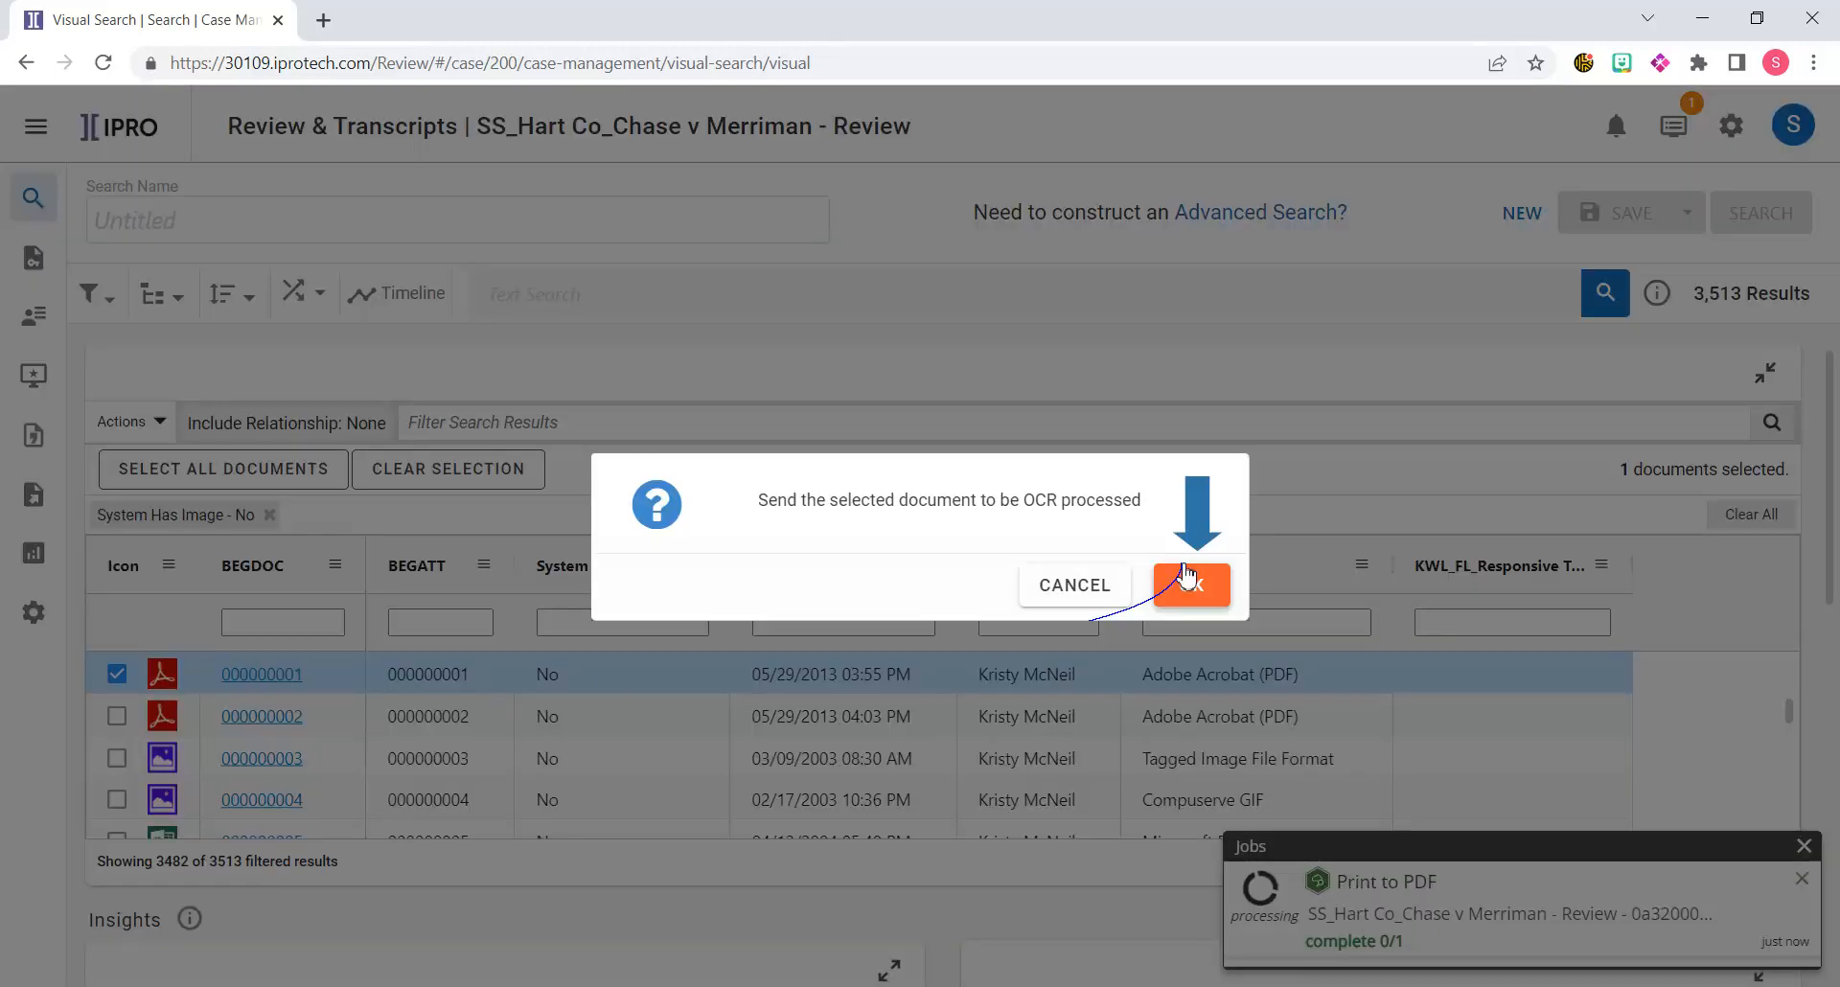
left_click(1186, 578)
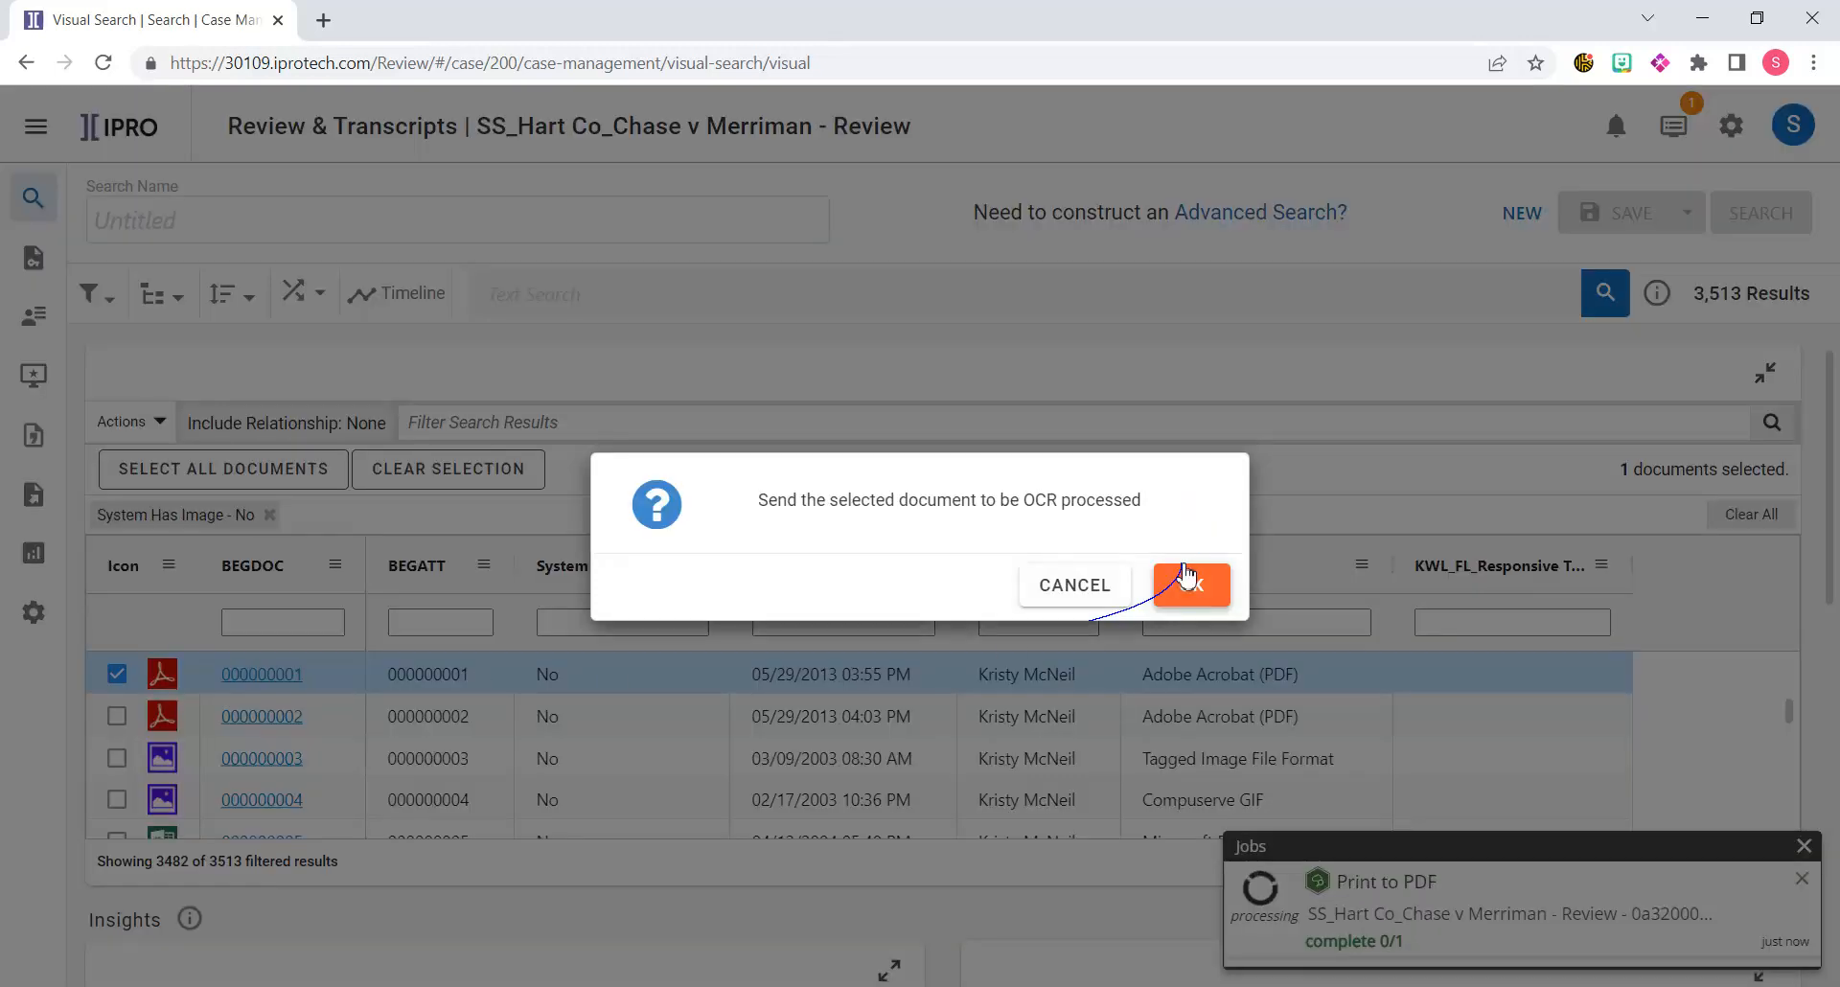